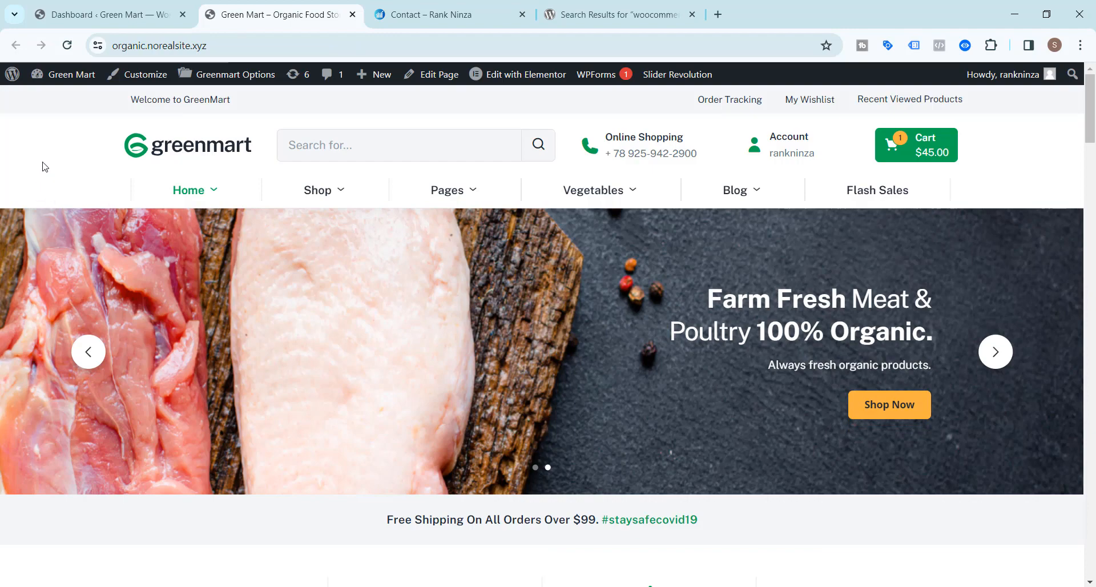
Browse the Green Mart home page down to Shop By Category, then switch to the admin Dashboard.
scroll(44, 166, "down", 12)
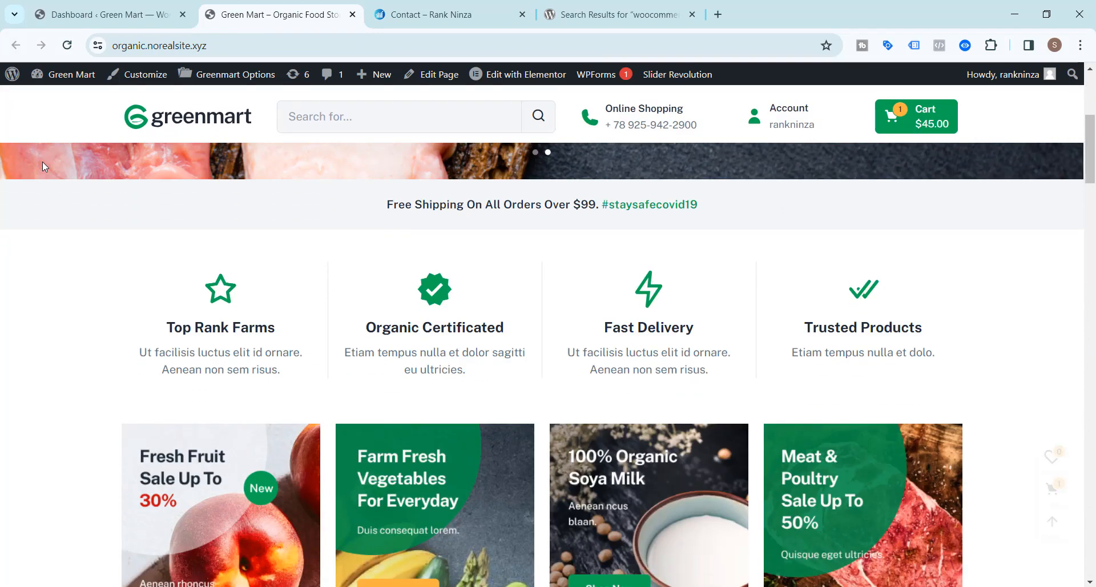
scroll(44, 167, "down", 9)
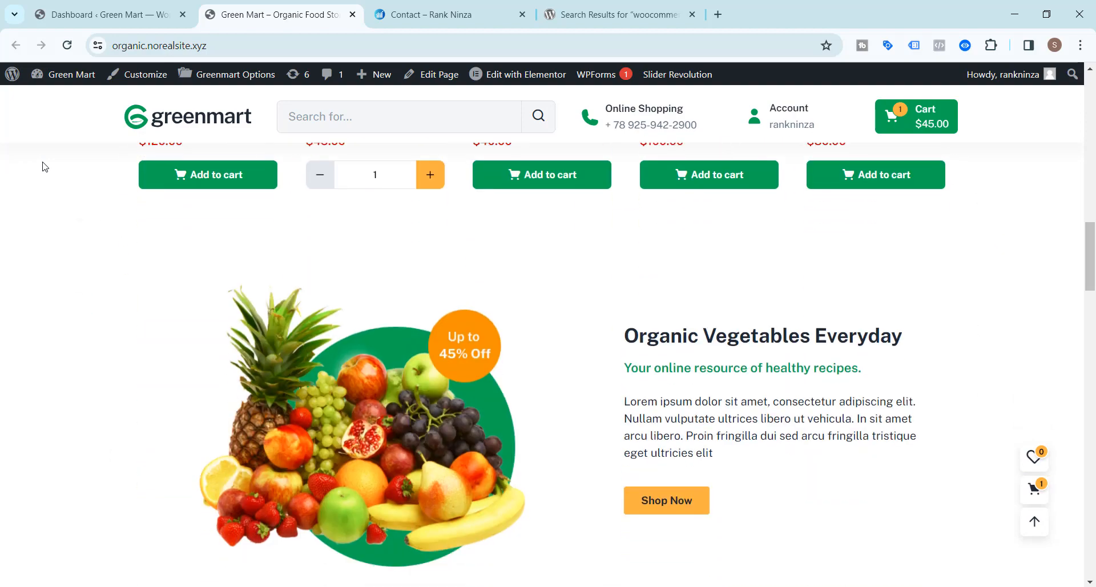
scroll(45, 167, "down", 7)
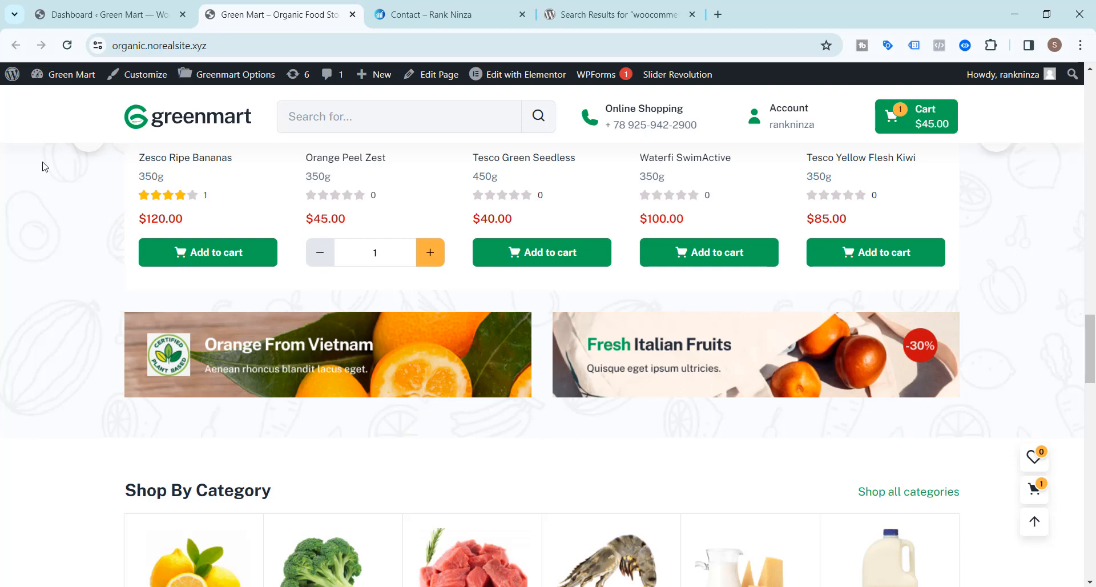
left_click(91, 14)
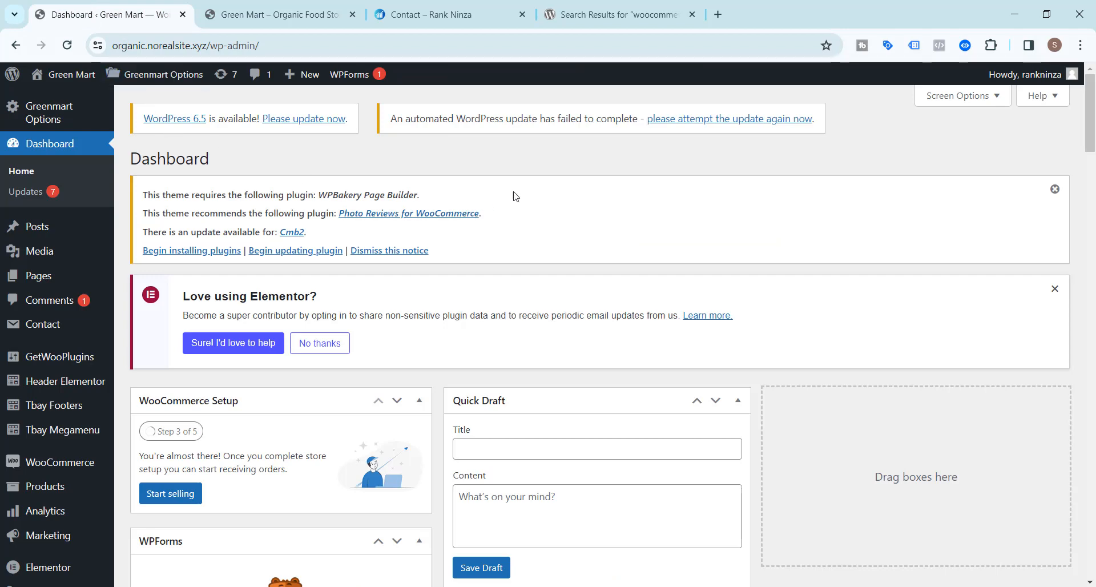
Open the WooCommerce Orders list and the newest $95.00 order from Apr 3, 2024.
scroll(516, 196, "down", 2)
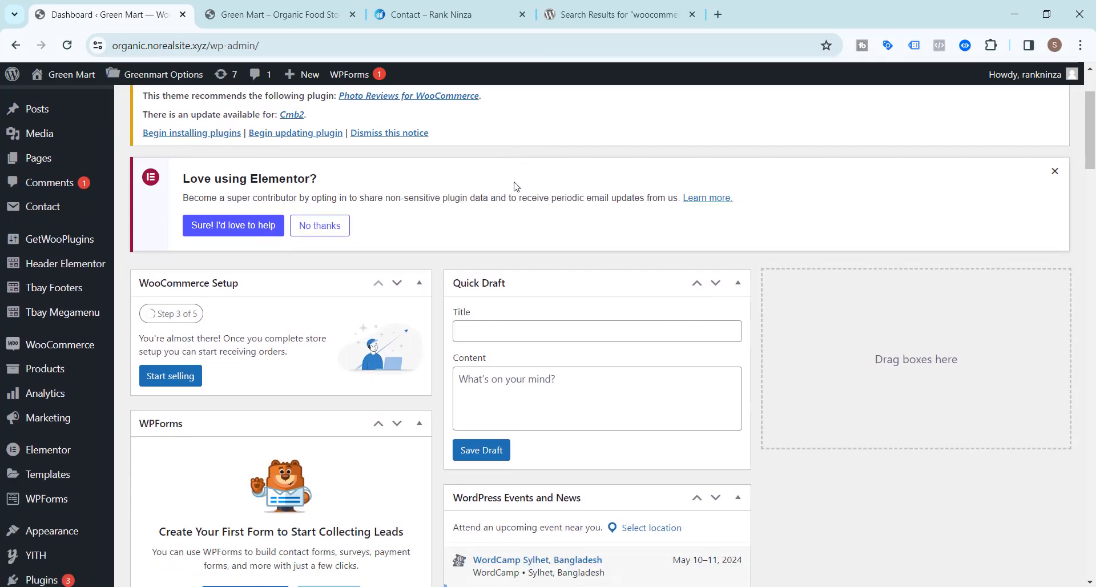
scroll(515, 187, "down", 2)
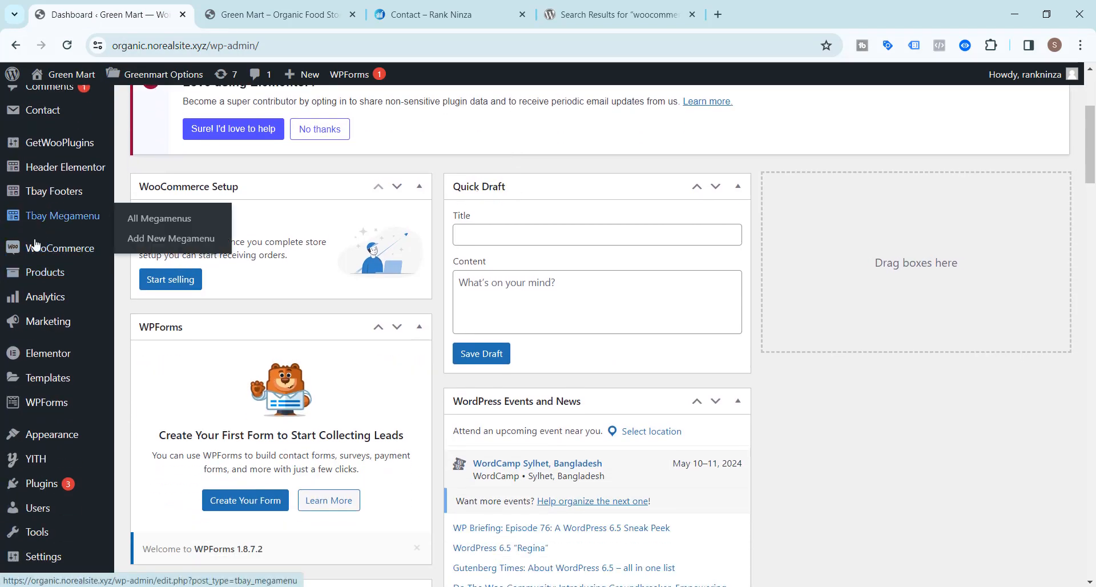
mouse_move(40, 249)
left_click(143, 275)
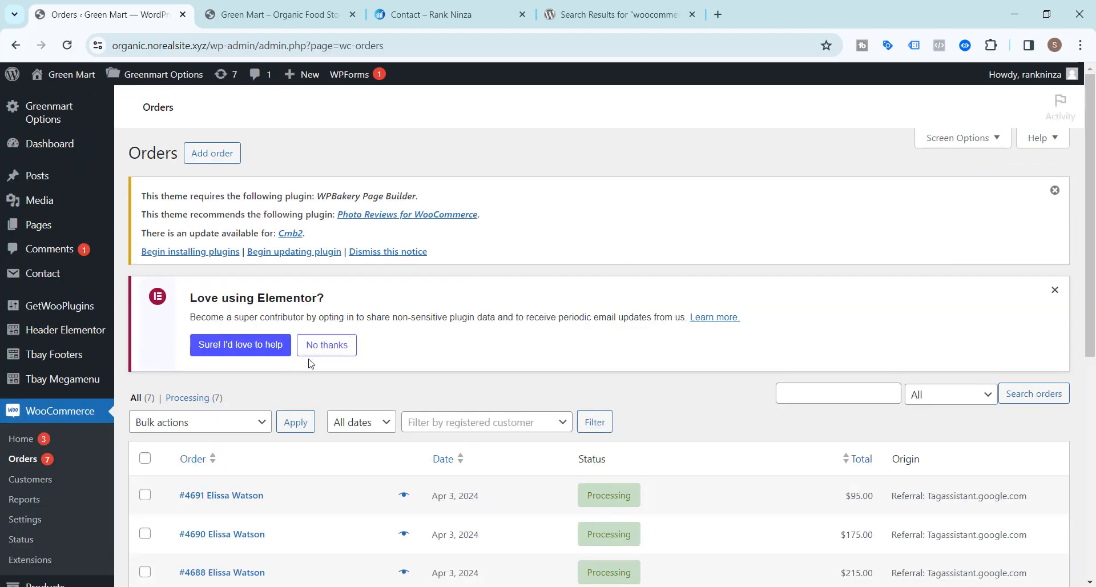
scroll(381, 315, "down", 4)
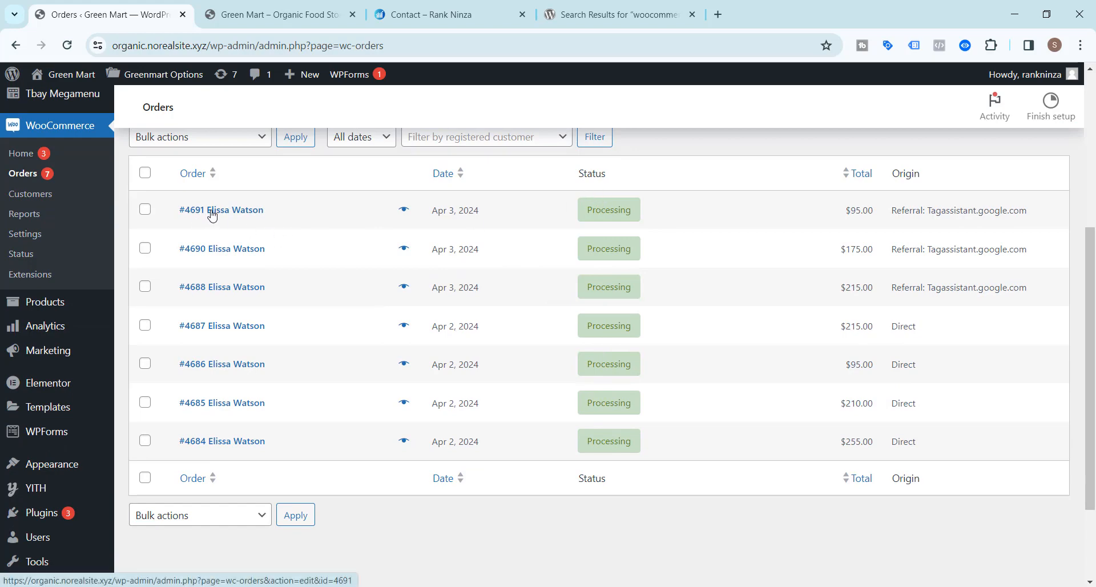
left_click(230, 244)
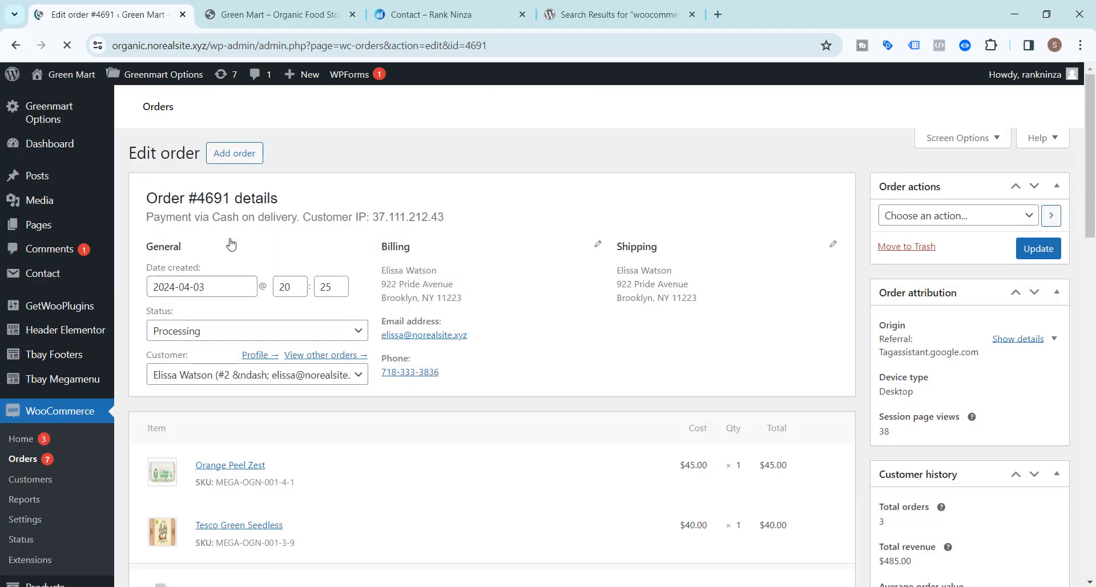
Review order #4691's $85.00 items, $10.00 shipping, $95.00 total and notes, then return to the top.
scroll(807, 231, "down", 9)
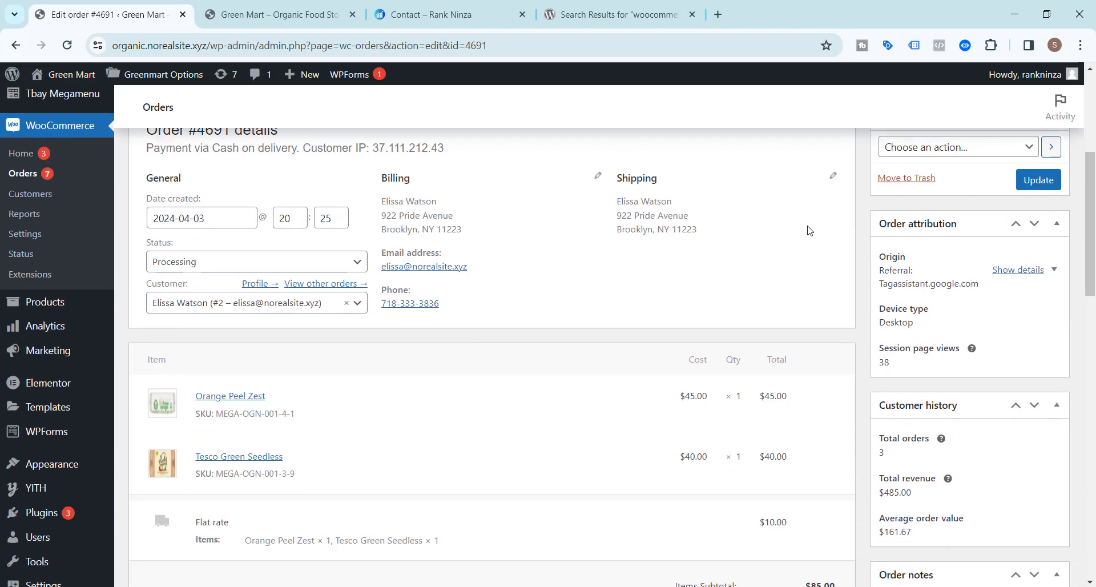
scroll(807, 231, "up", 7)
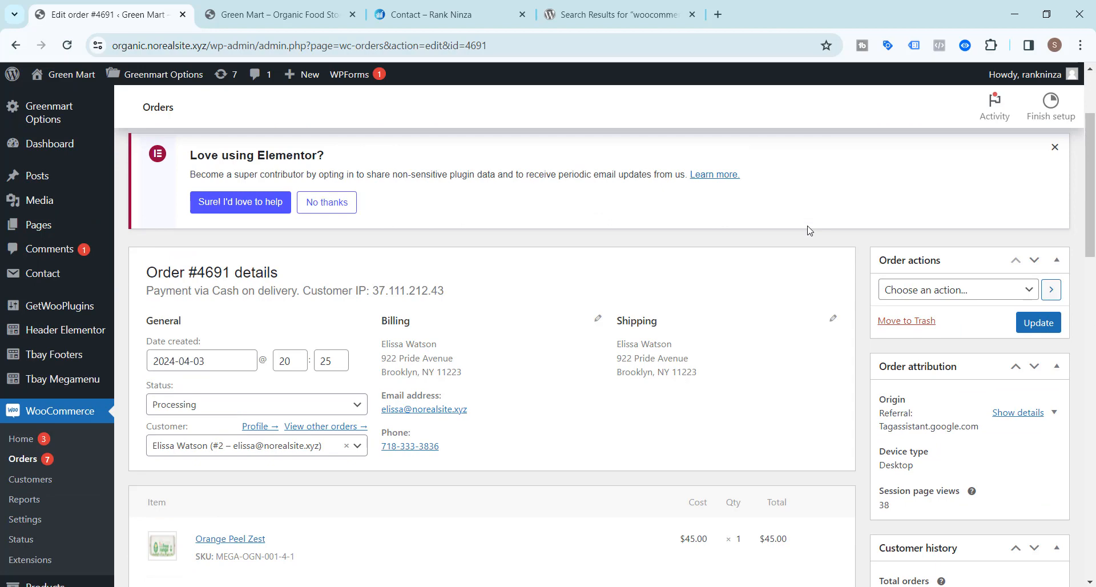
scroll(808, 231, "down", 12)
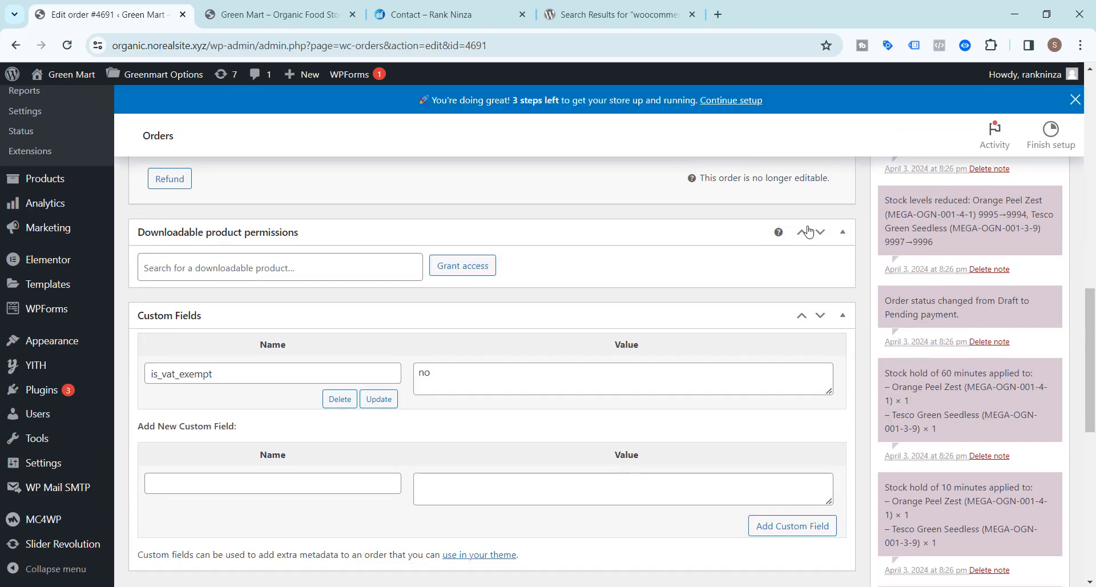
scroll(808, 231, "down", 7)
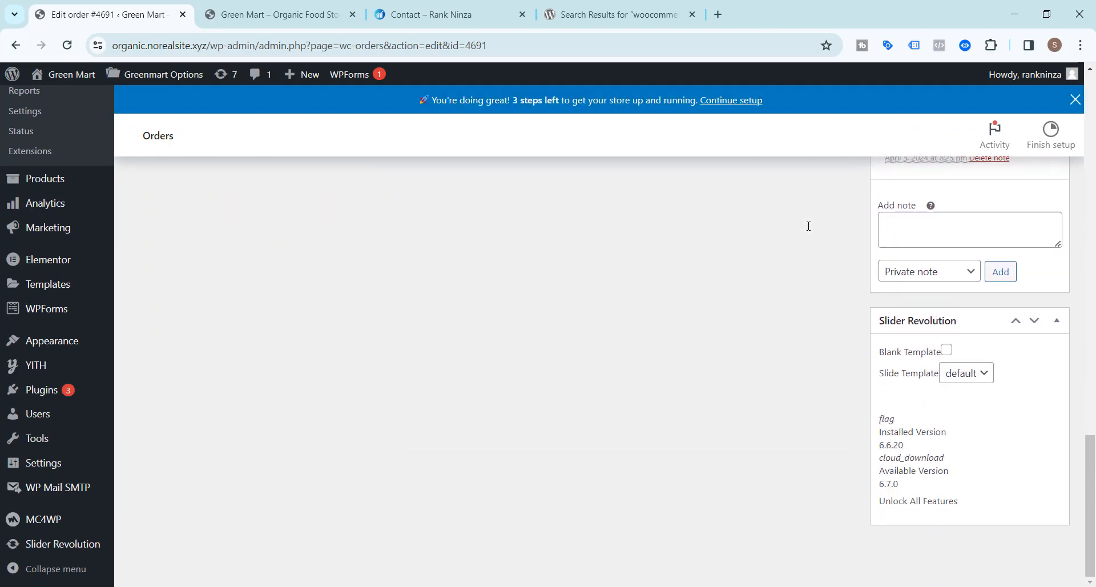
scroll(808, 227, "up", 10)
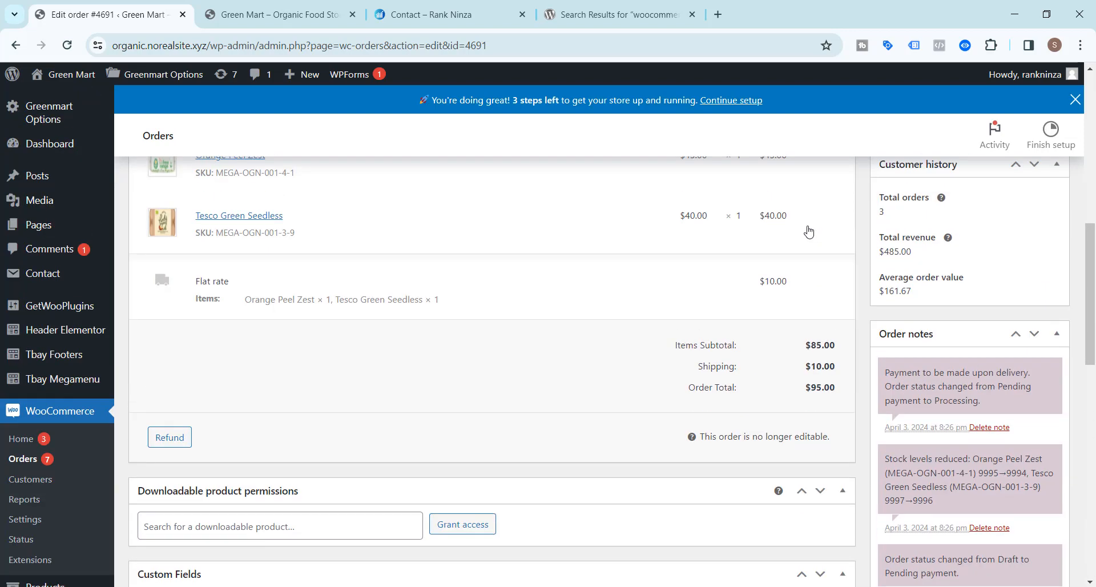
scroll(810, 230, "down", 3)
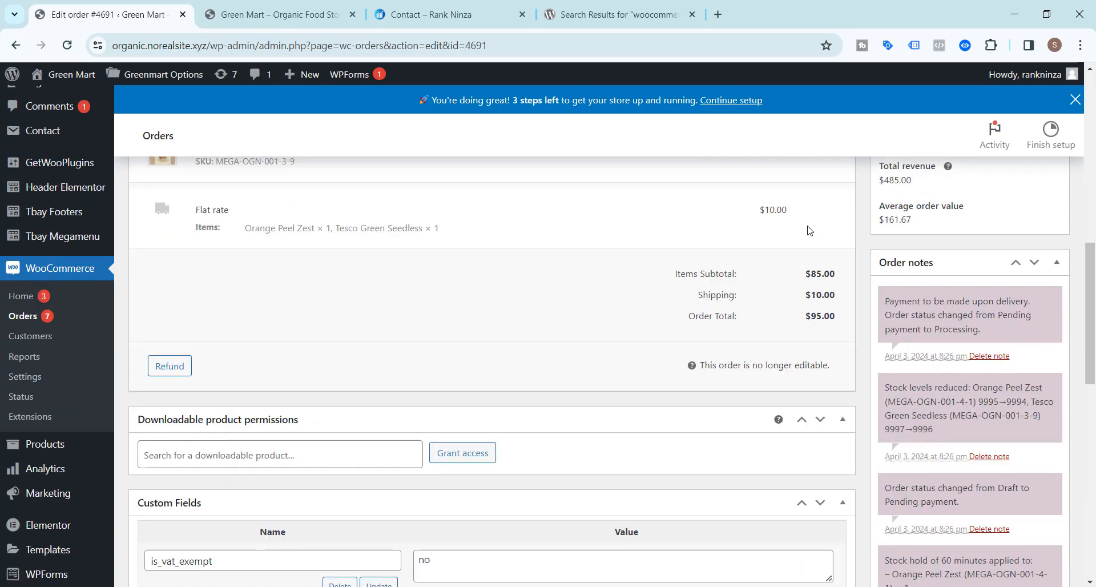
scroll(810, 230, "up", 9)
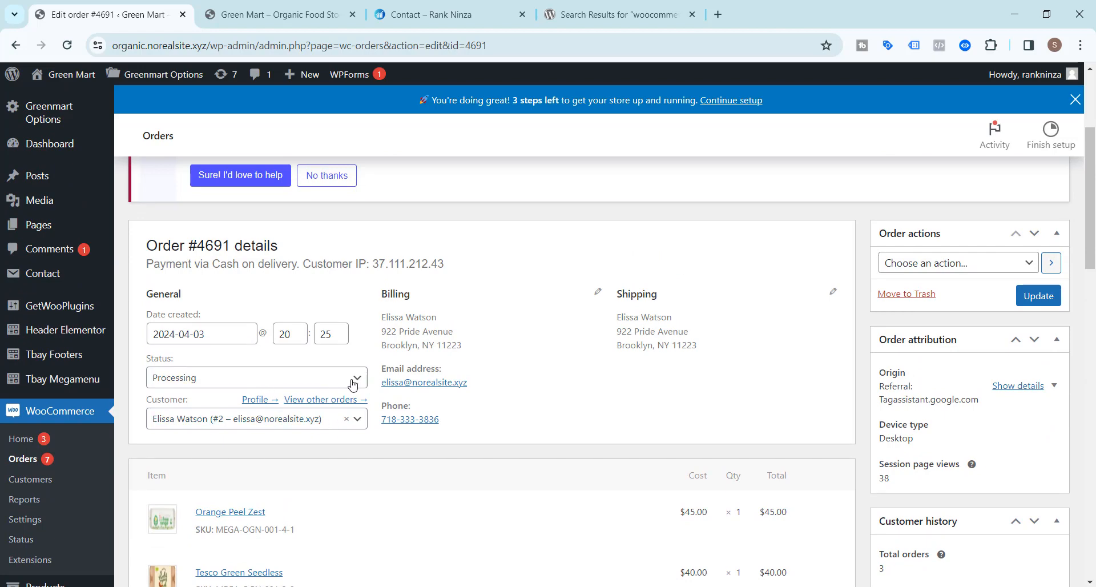
left_click(354, 380)
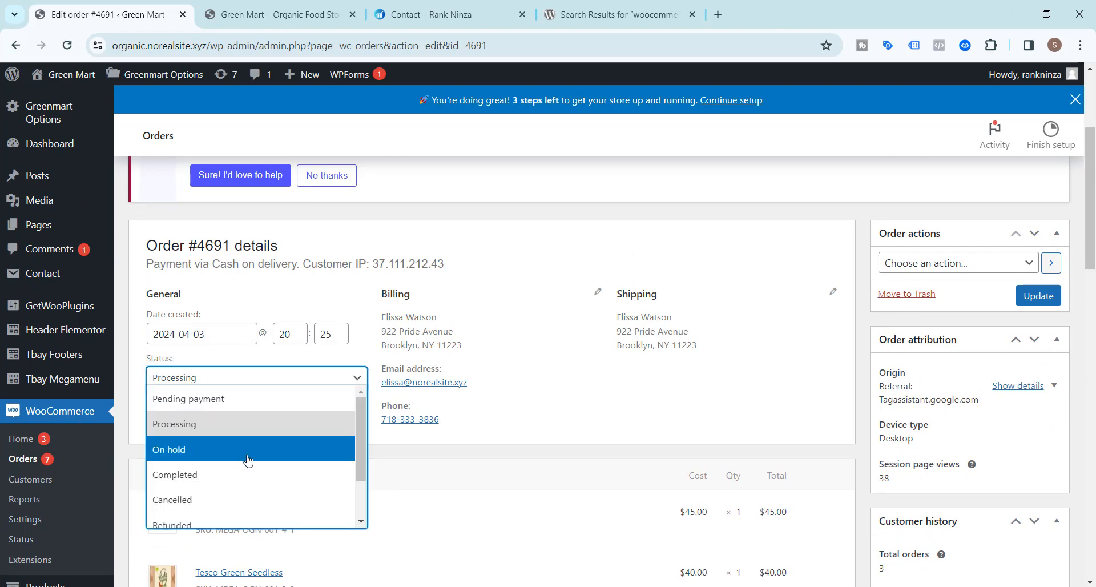
scroll(247, 461, "down", 1)
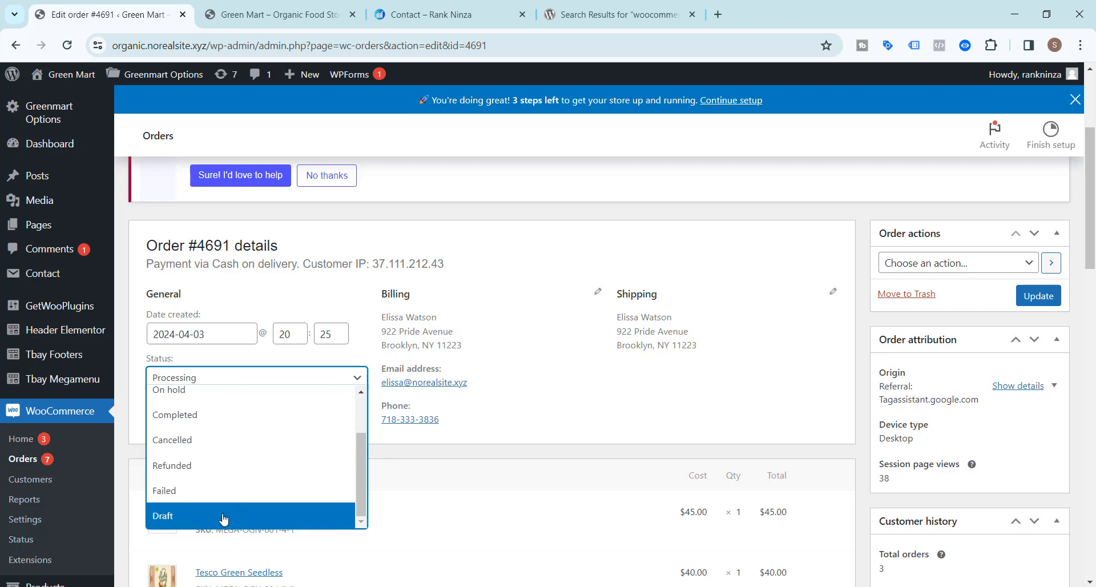
scroll(225, 430, "up", 2)
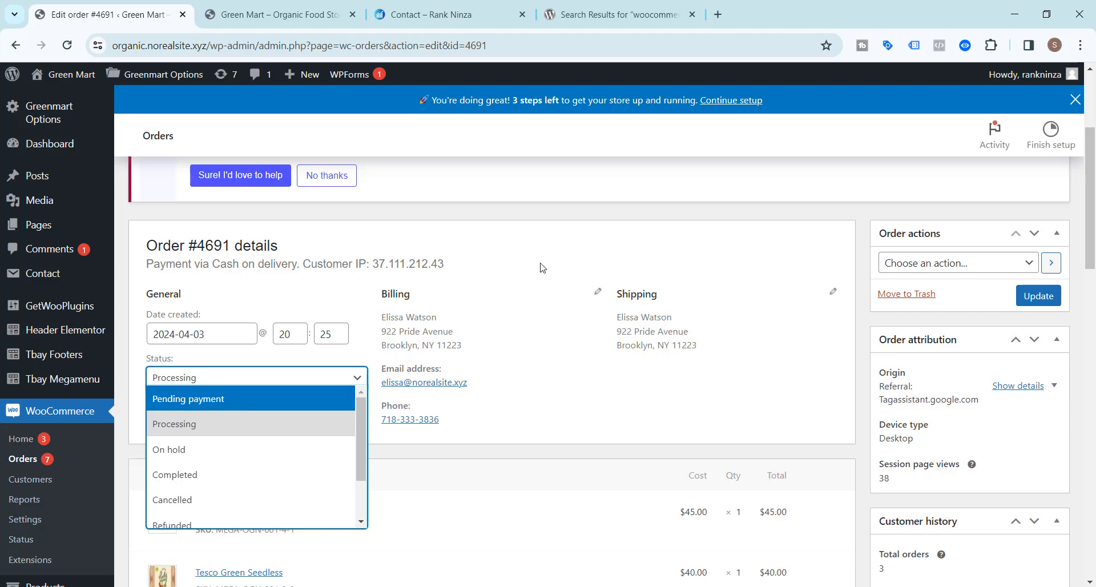
scroll(528, 251, "up", 3)
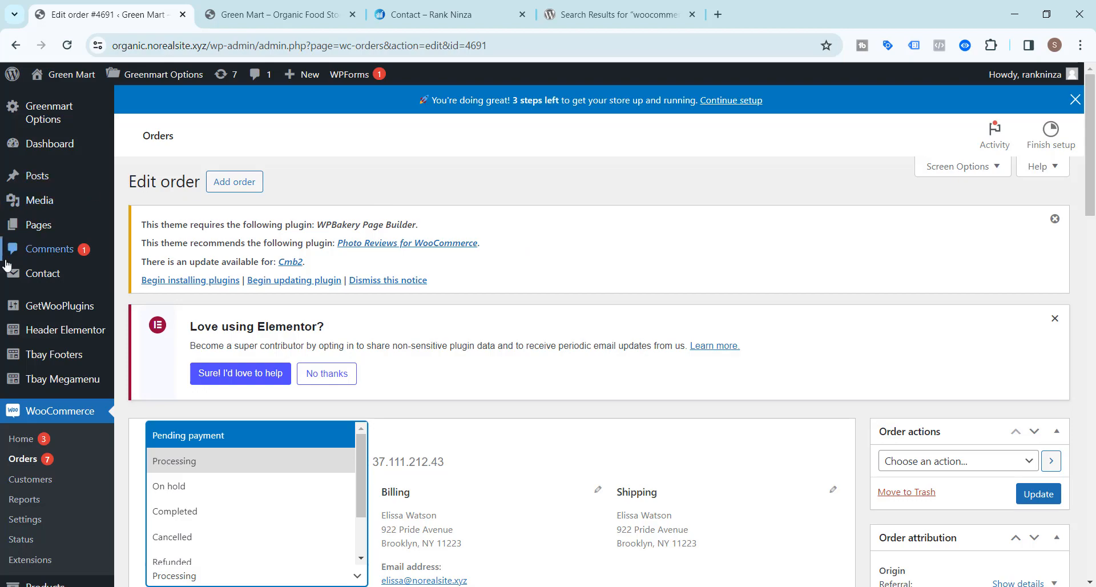
scroll(43, 319, "down", 5)
mouse_move(39, 448)
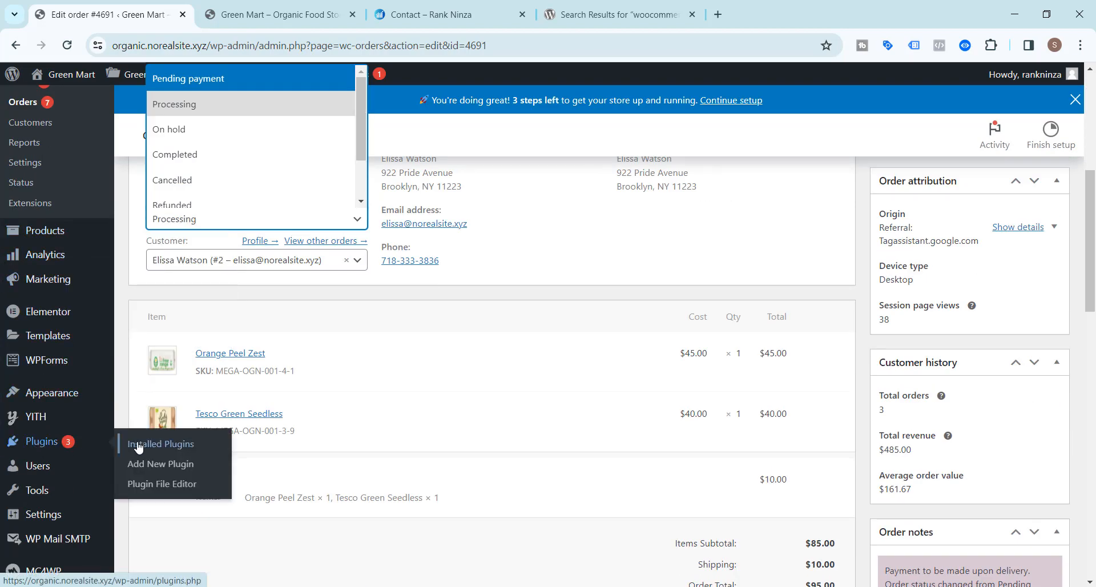
scroll(146, 467, "up", 5)
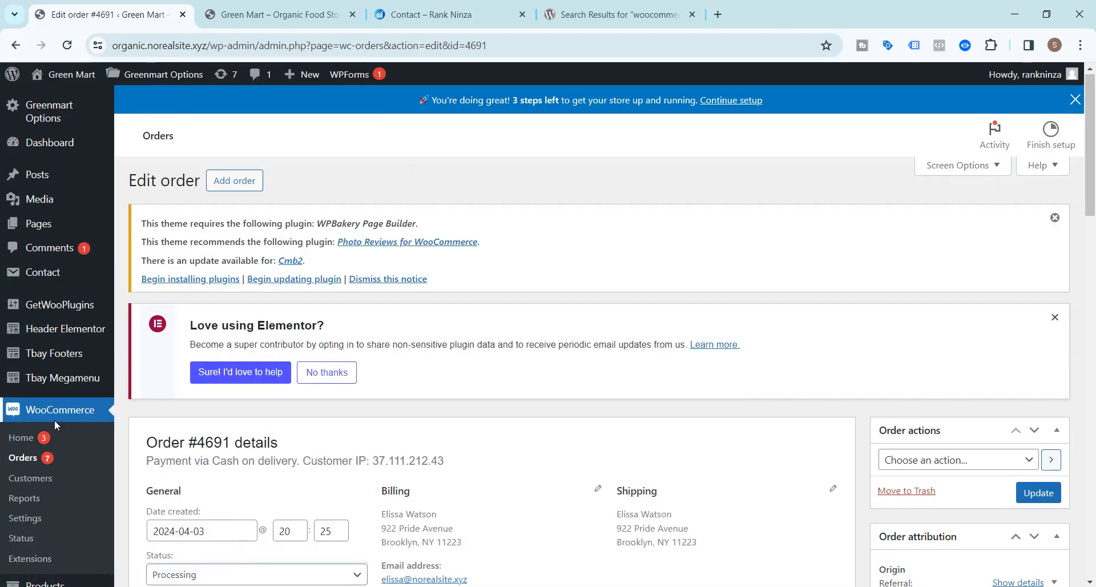
scroll(53, 420, "down", 5)
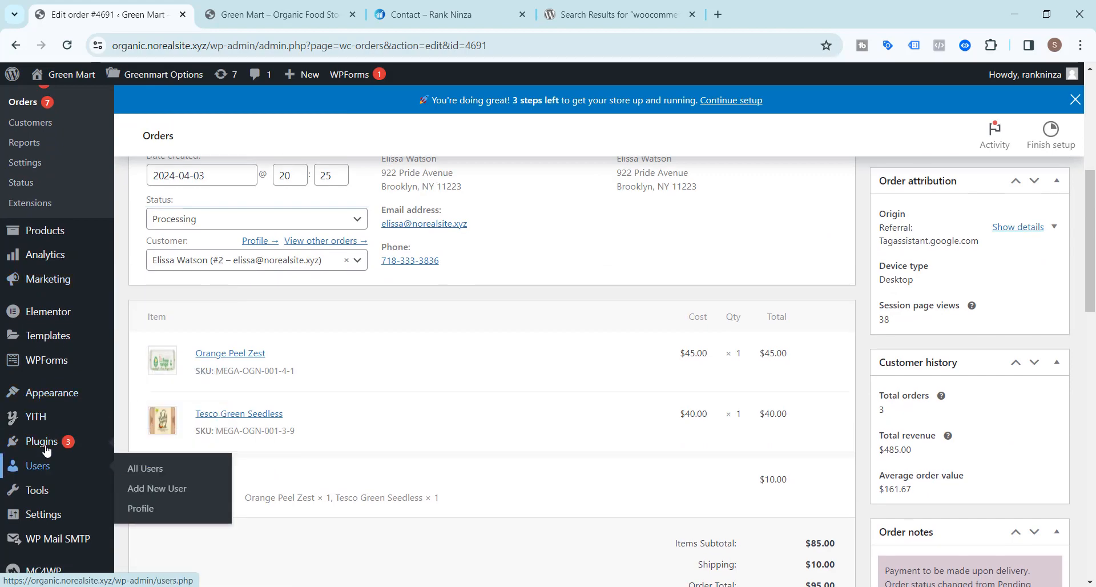
Search the Add Plugins page for 'Custom Order Status Manager for WooCommerce'.
left_click(153, 466)
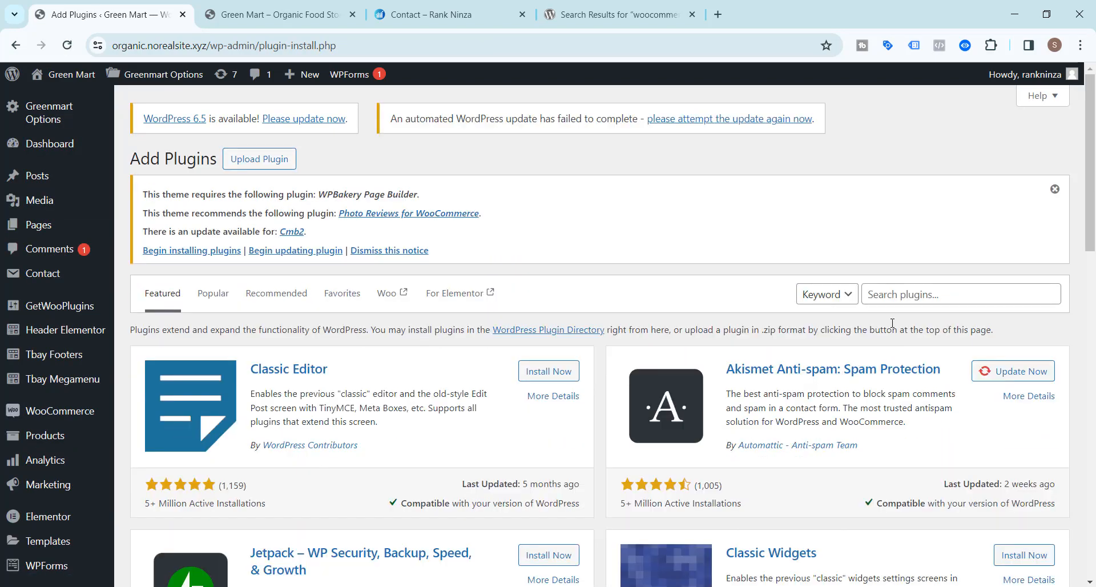
left_click(886, 295)
key("ctrl+v")
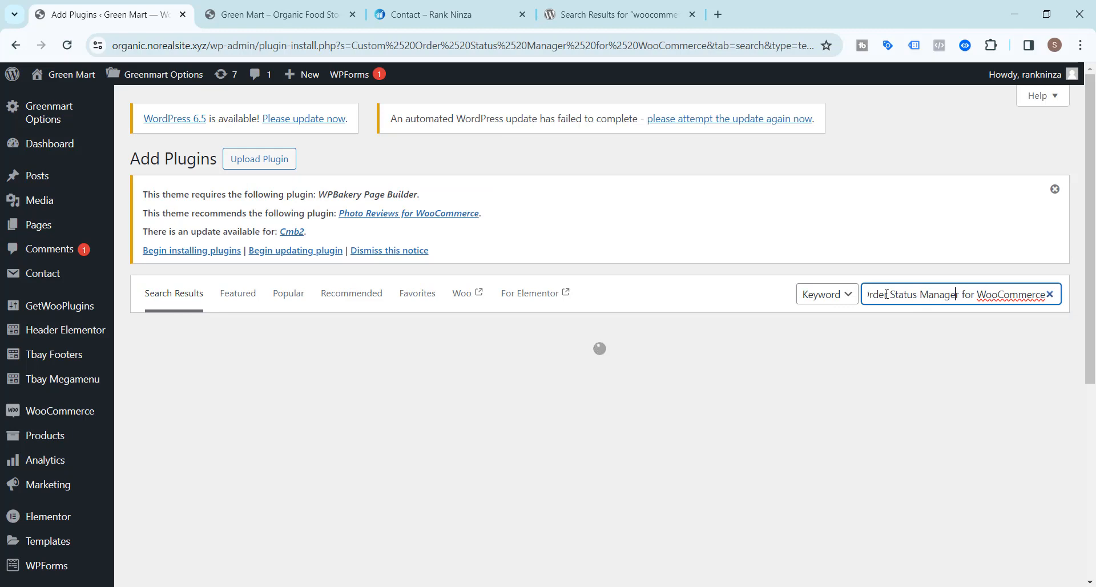
key("Left")
key("Left")
key("Left")
key("Left")
key("Left")
key("Left")
key("Left")
key("Left")
key("Left")
key("Left")
key("Left")
key("Left")
key("Left")
key("Left")
key("Left")
key("Left")
key("Left")
key("Left")
key("Left")
key("Left")
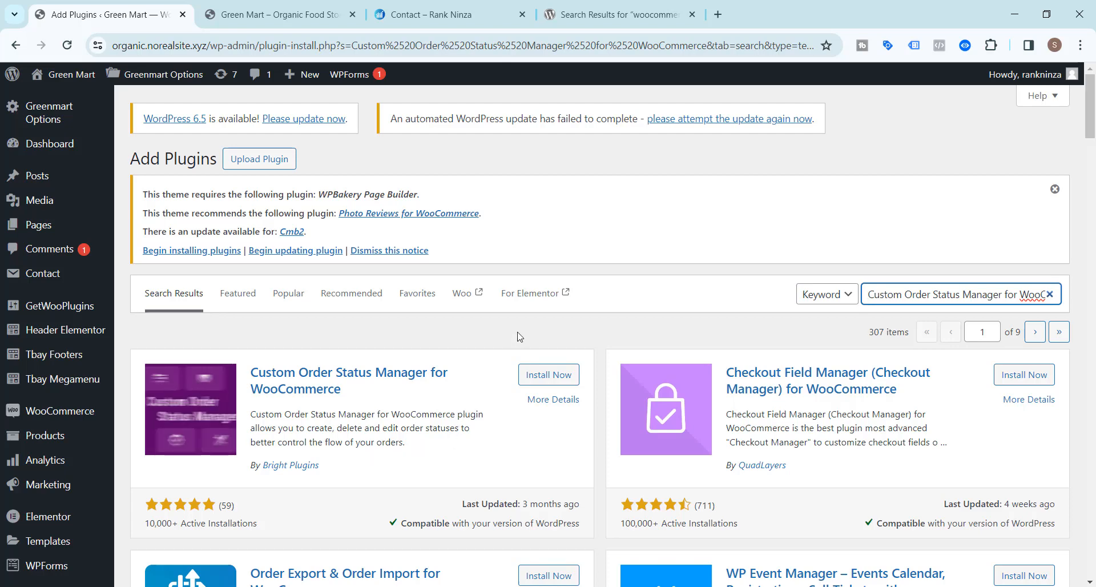
Install and activate Custom Order Status Manager for WooCommerce 1.1.3.2, closing the extra search tab.
left_click(544, 379)
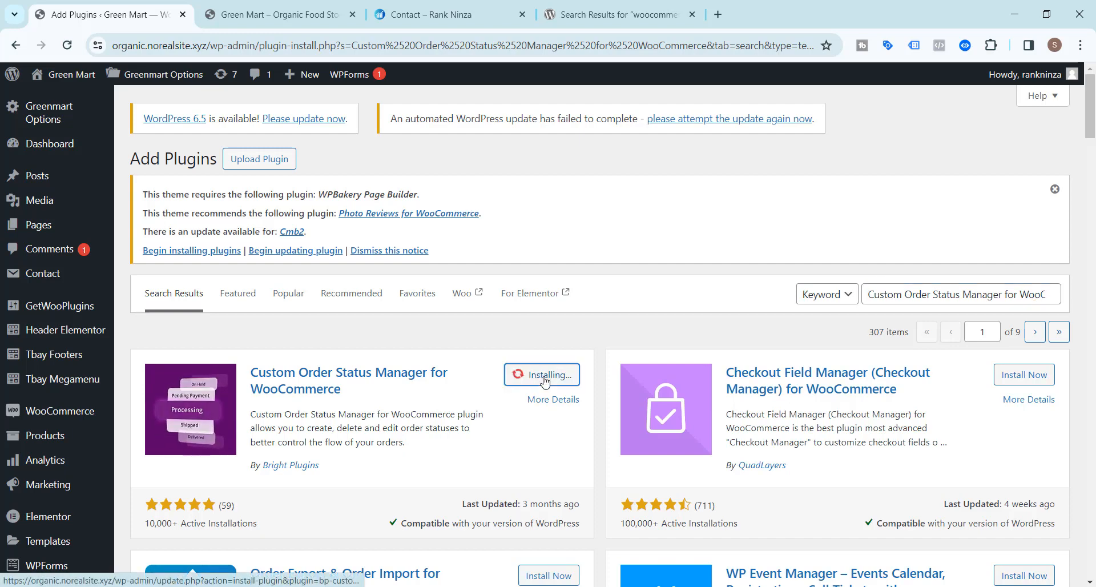
left_click(692, 14)
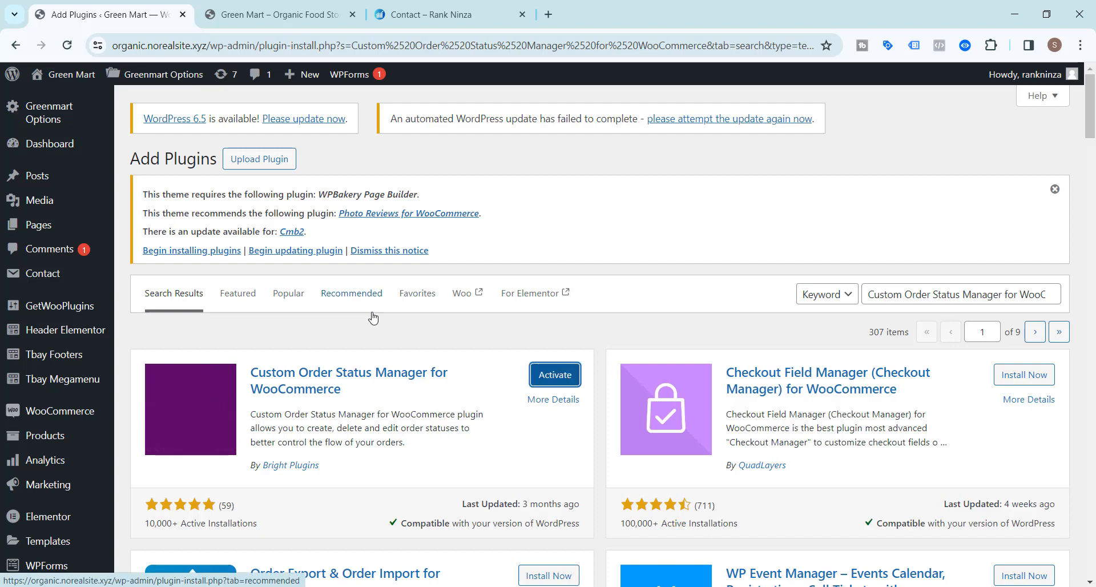
left_click(560, 382)
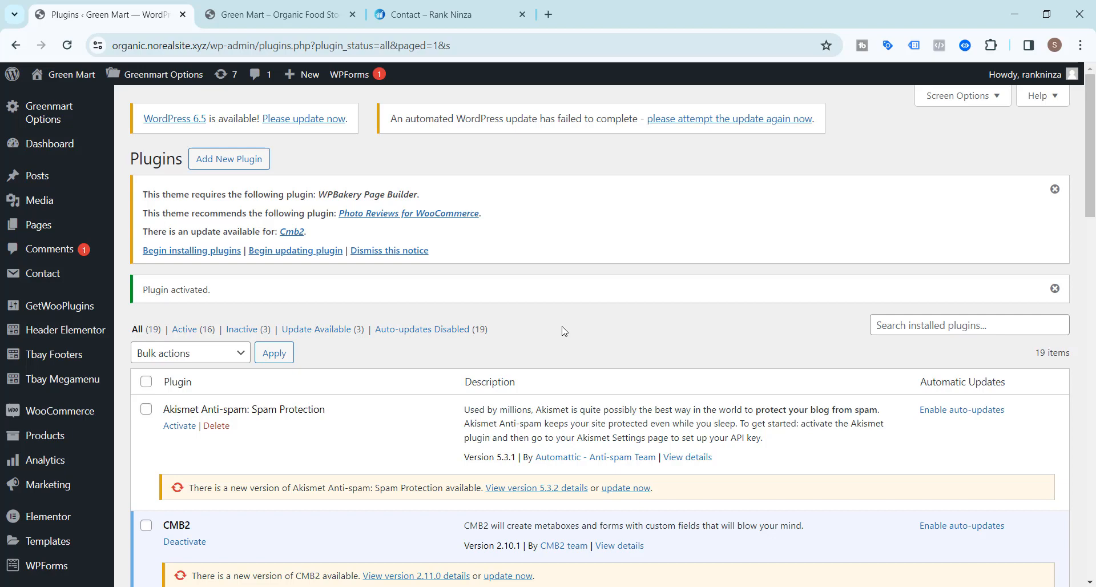
scroll(564, 331, "down", 3)
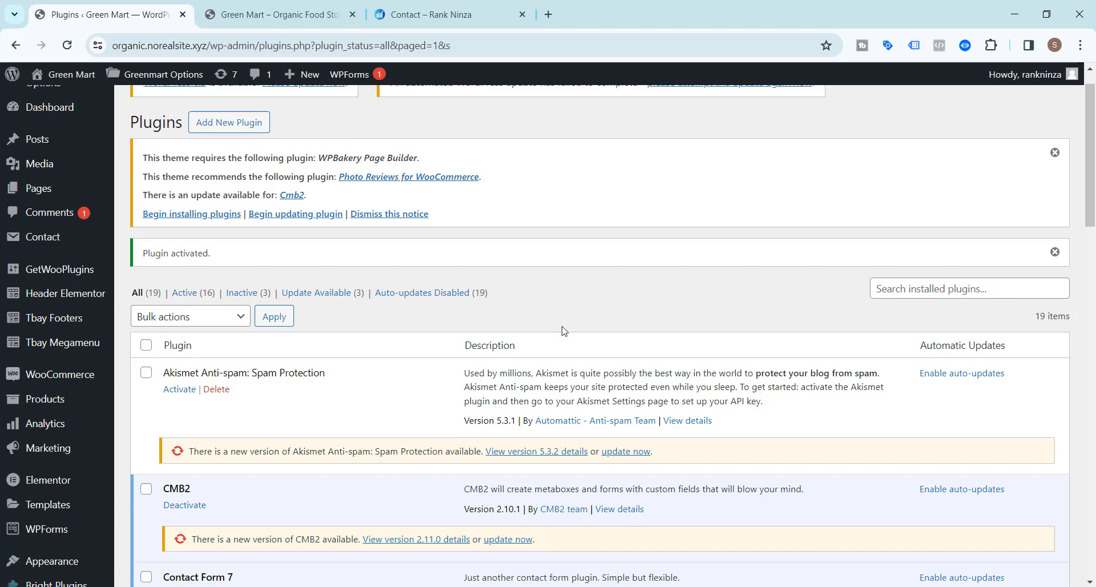
scroll(564, 323, "down", 2)
scroll(564, 319, "down", 2)
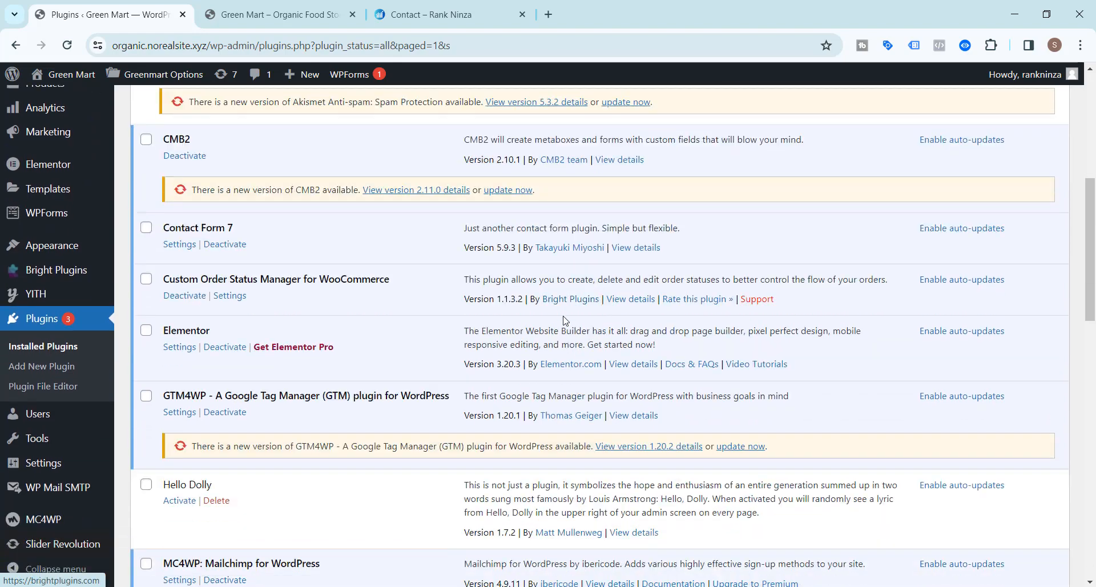
scroll(514, 325, "up", 1)
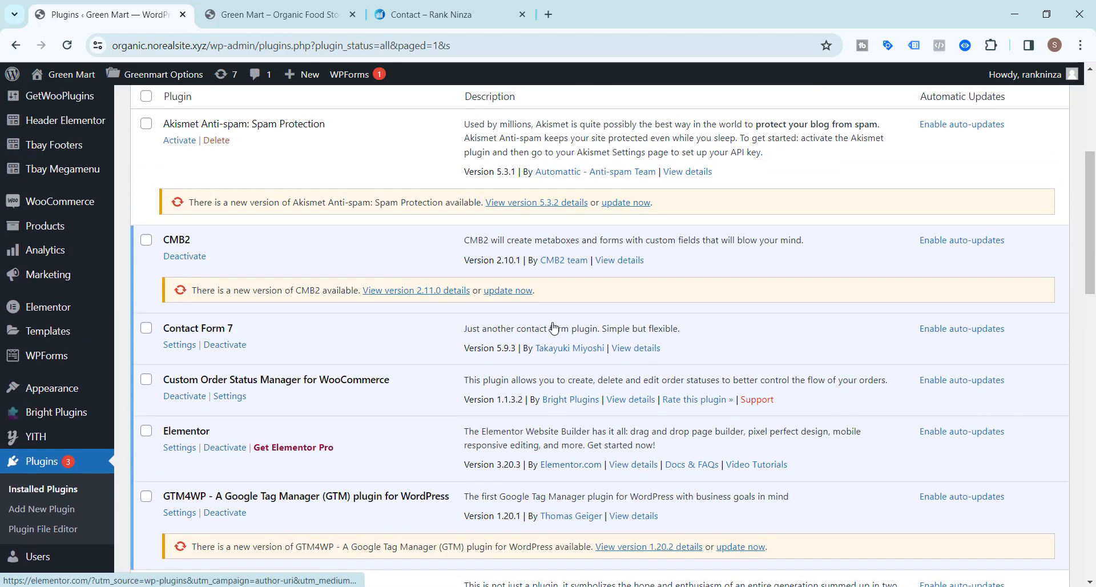
scroll(632, 377, "up", 2)
scroll(633, 375, "down", 11)
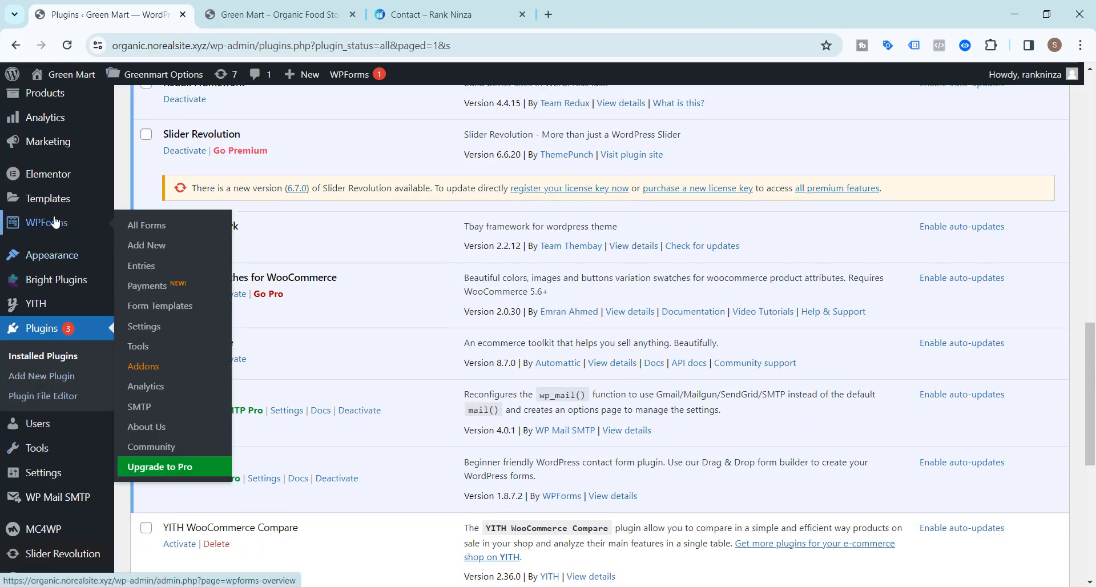
scroll(54, 164, "up", 10)
scroll(61, 120, "up", 3)
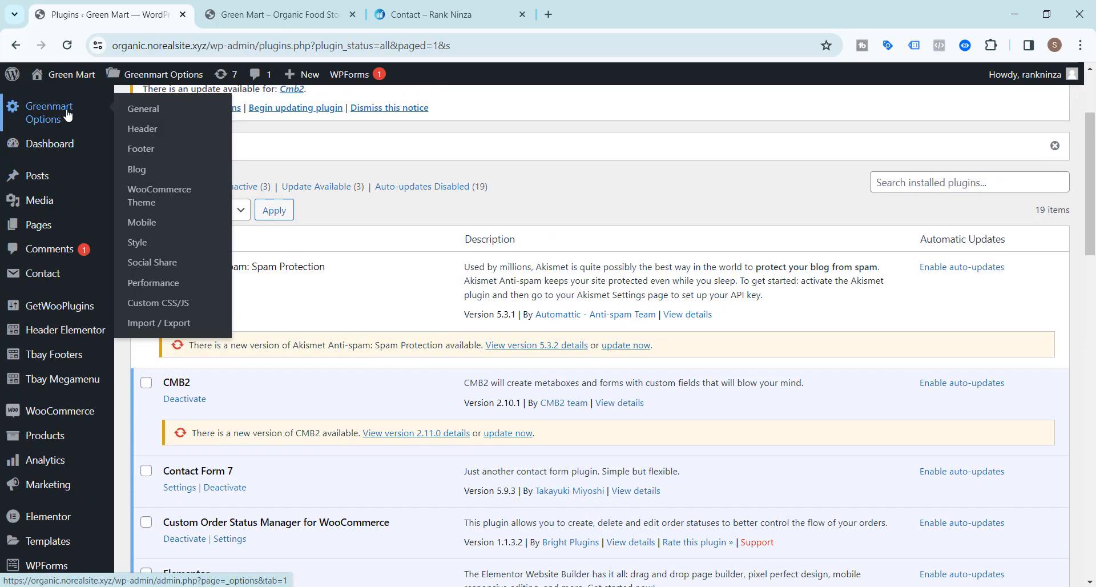
Go from the dashboard home to WooCommerce's Order Status page, which shows All 0.
mouse_move(46, 149)
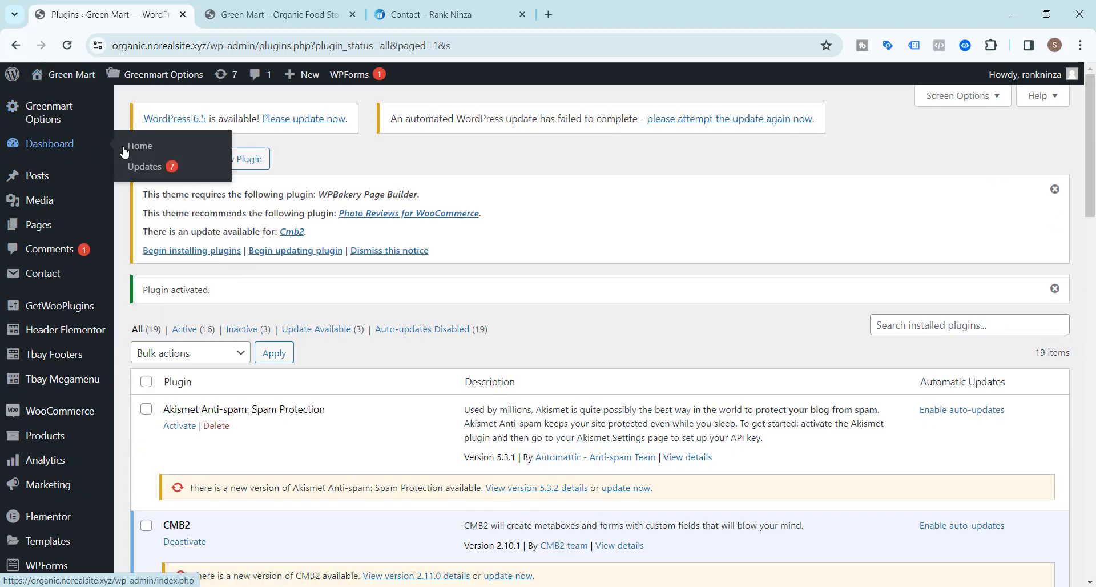
left_click(133, 151)
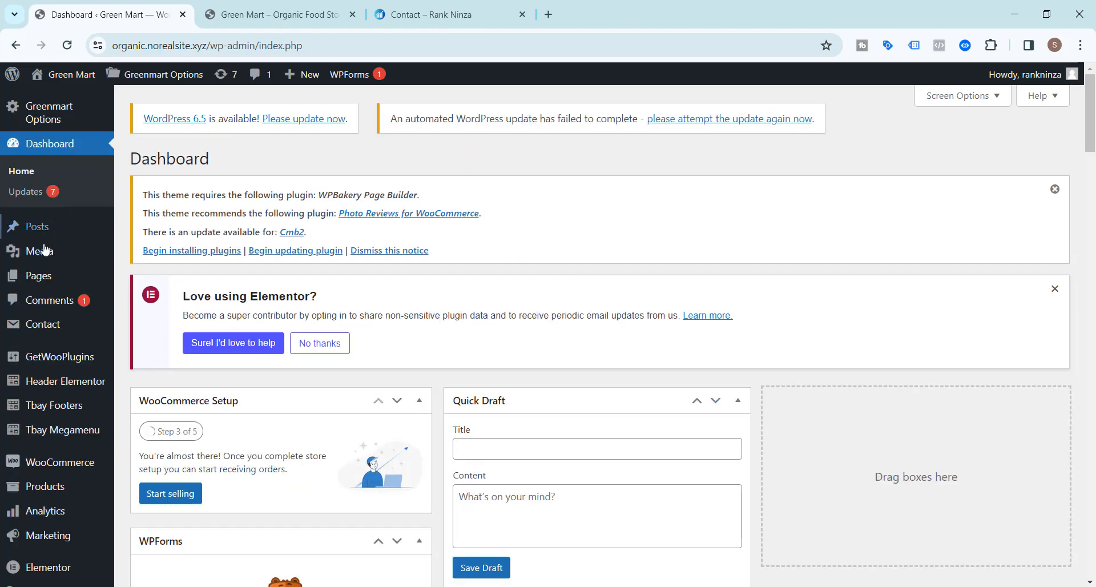
scroll(53, 289, "down", 2)
scroll(52, 288, "down", 3)
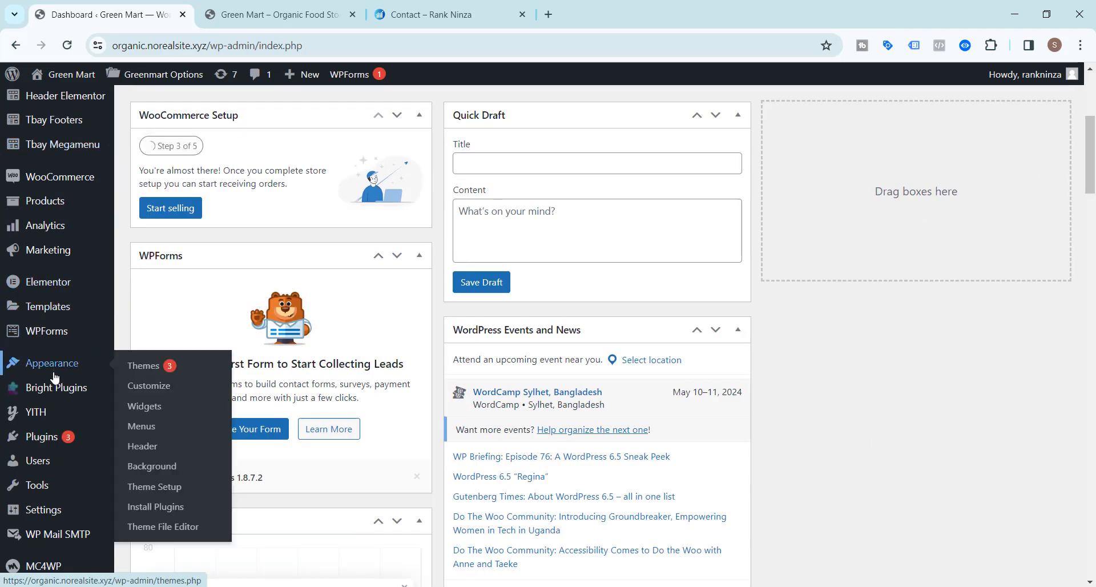
mouse_move(44, 225)
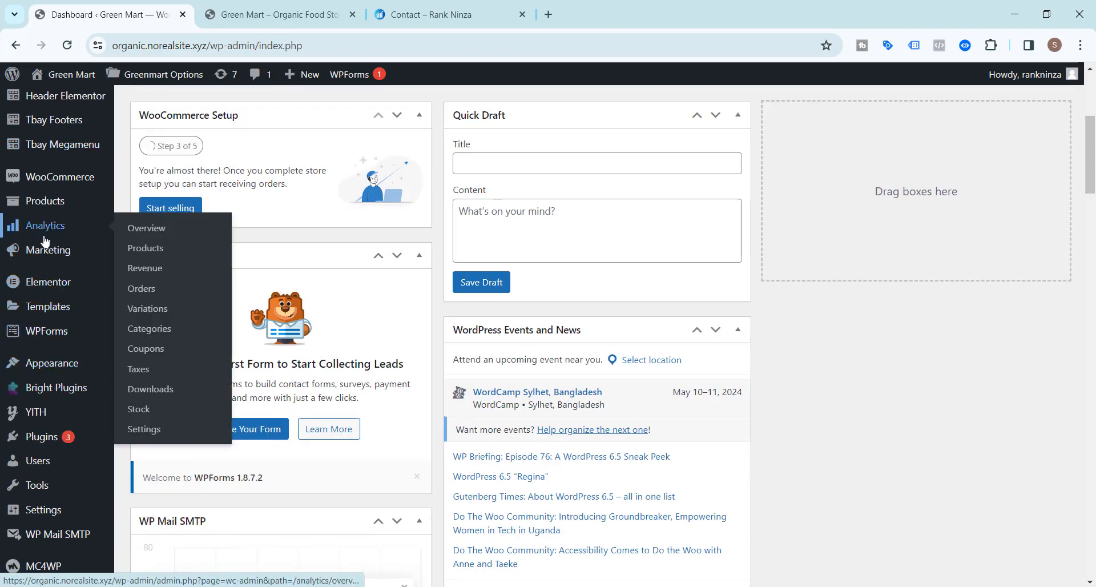
mouse_move(63, 178)
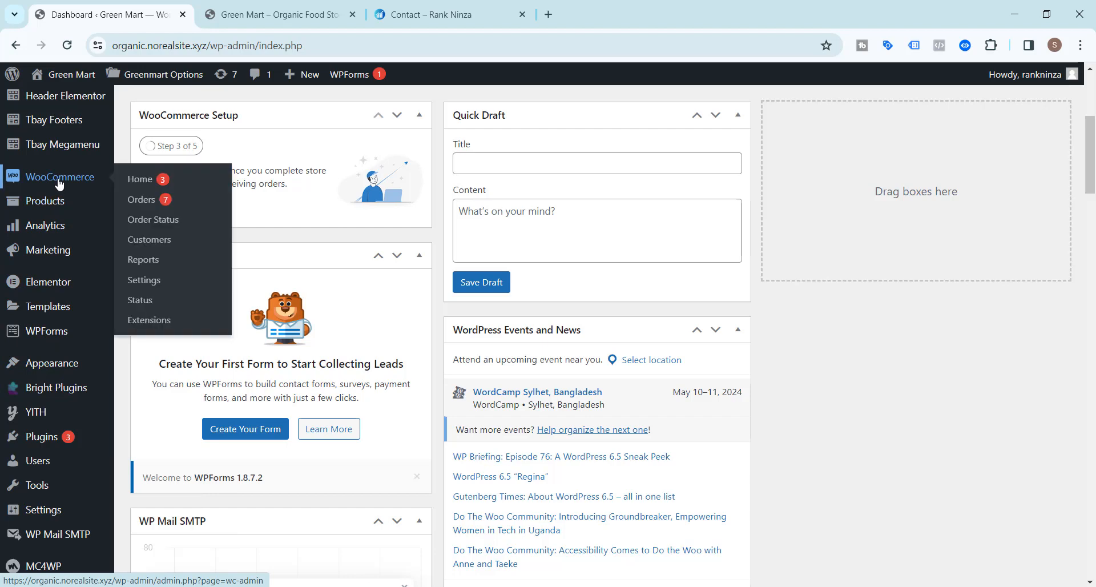
left_click(160, 226)
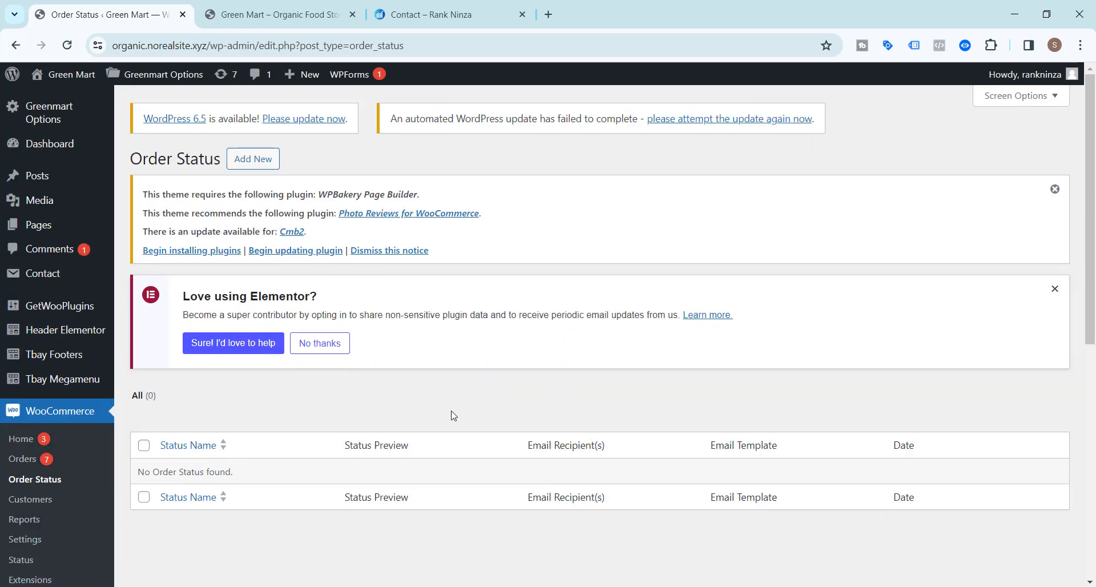
Add a new order status titled 'On Shipping' and look over its settings form.
left_click(253, 160)
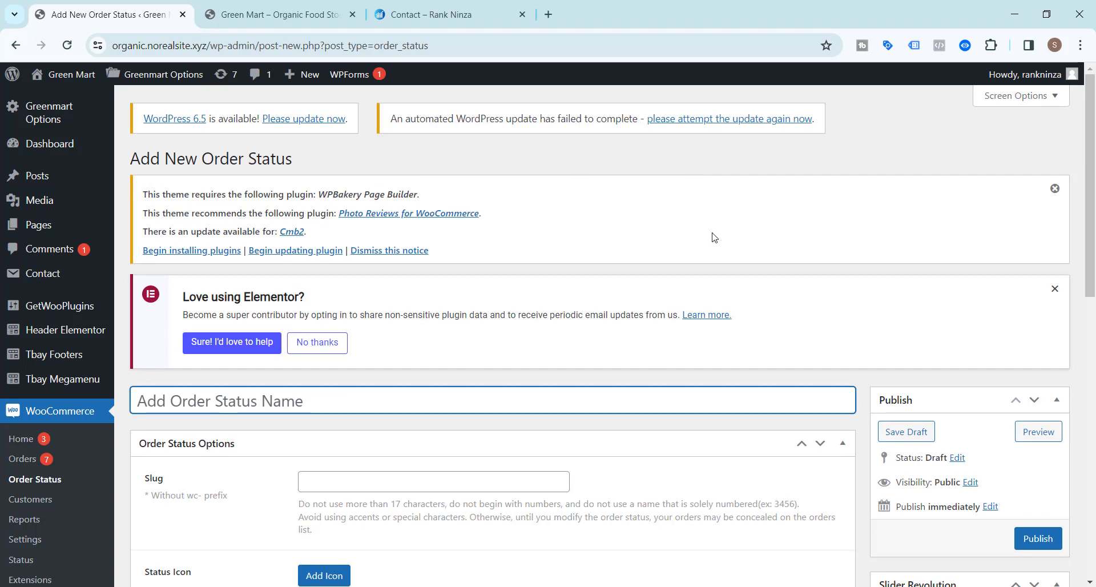
scroll(625, 254, "down", 3)
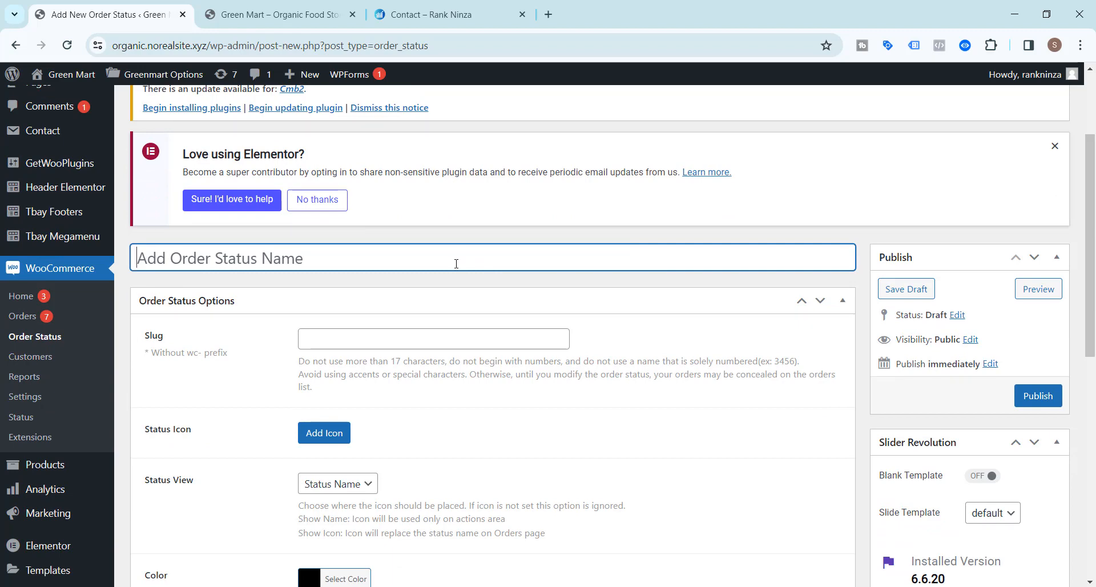
type("On S")
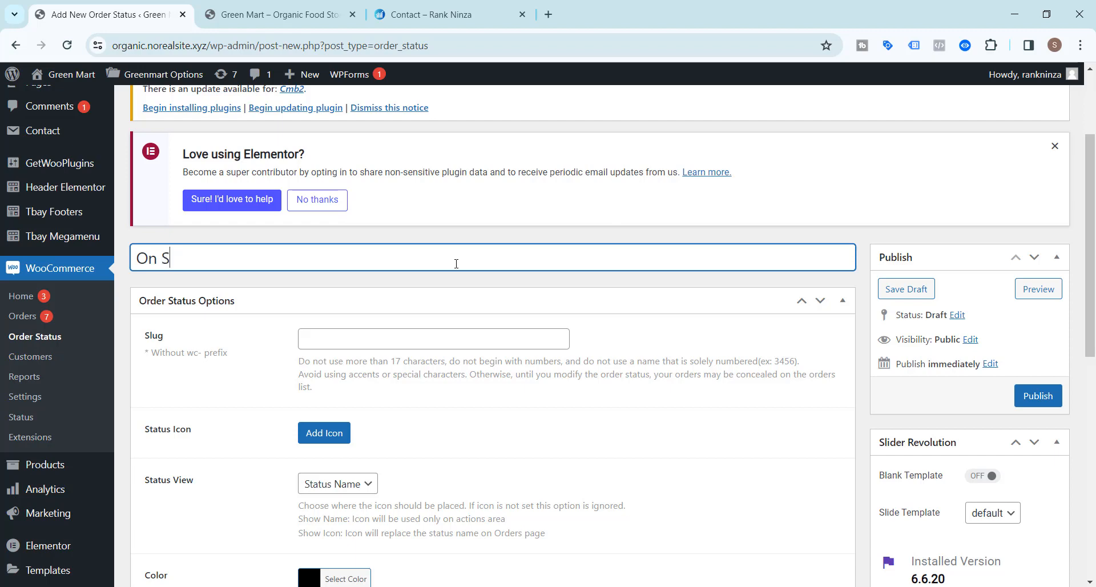
type("hipping")
scroll(343, 355, "down", 3)
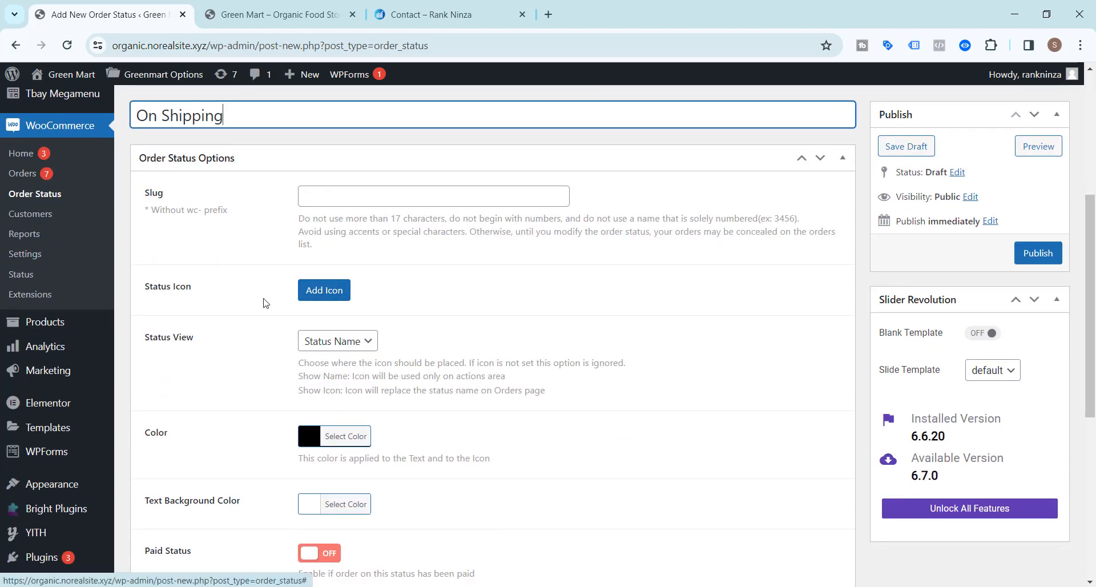
scroll(254, 304, "down", 3)
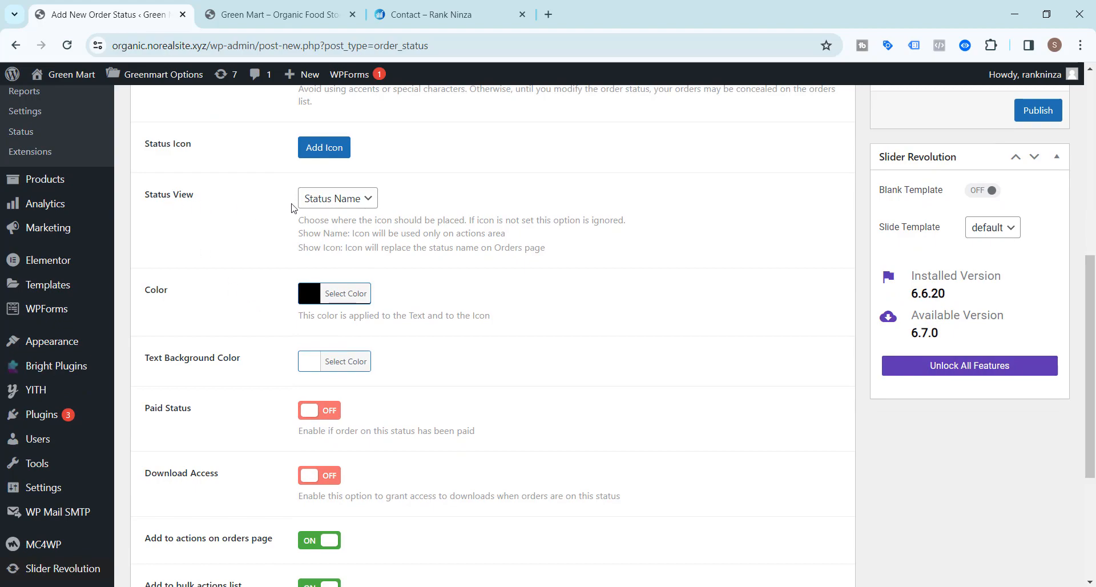
scroll(232, 245, "up", 7)
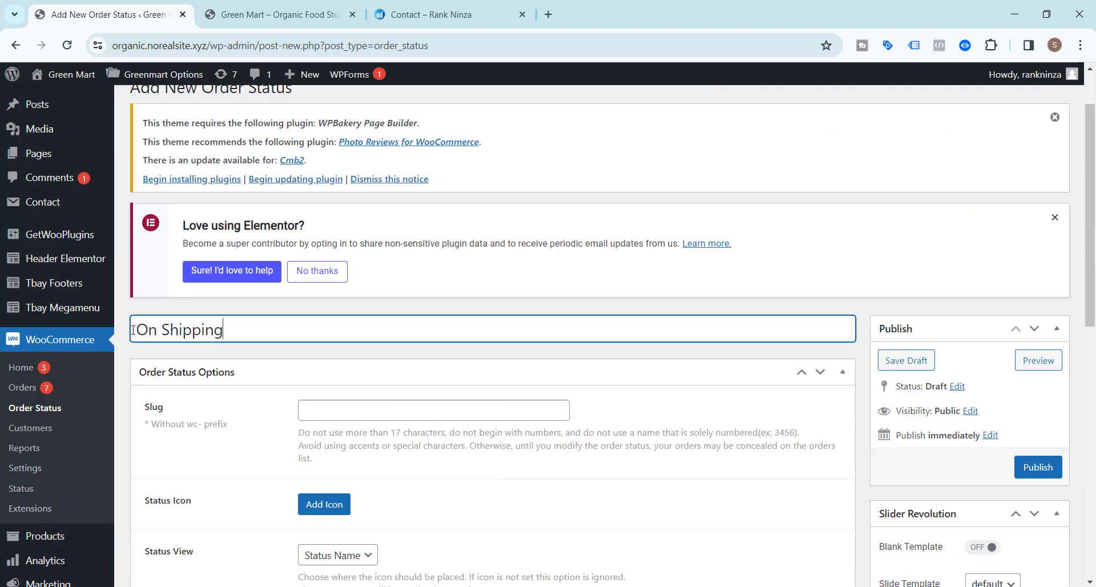
scroll(262, 337, "down", 7)
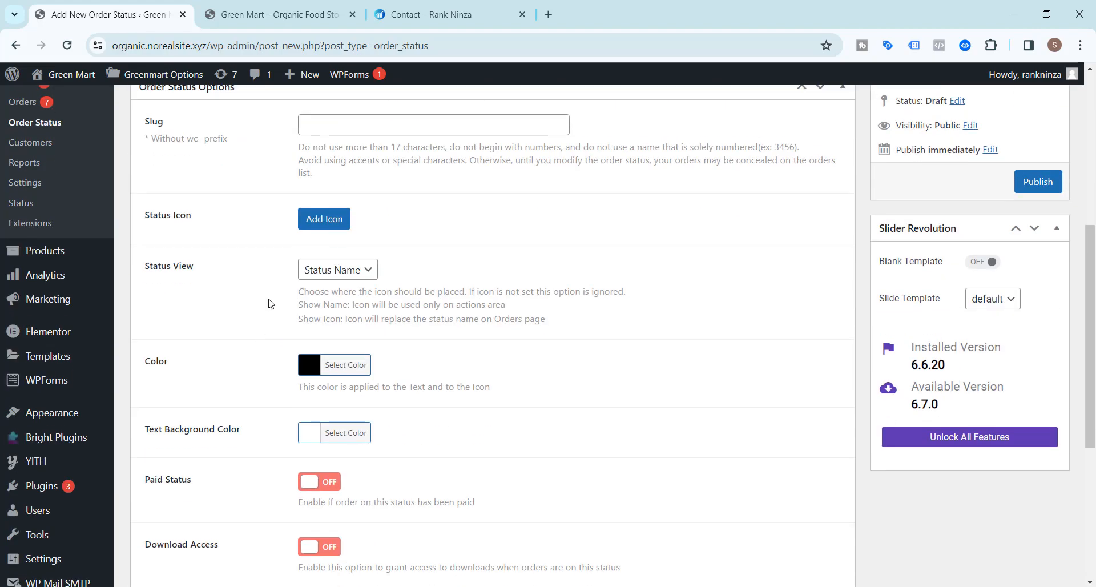
scroll(269, 303, "down", 2)
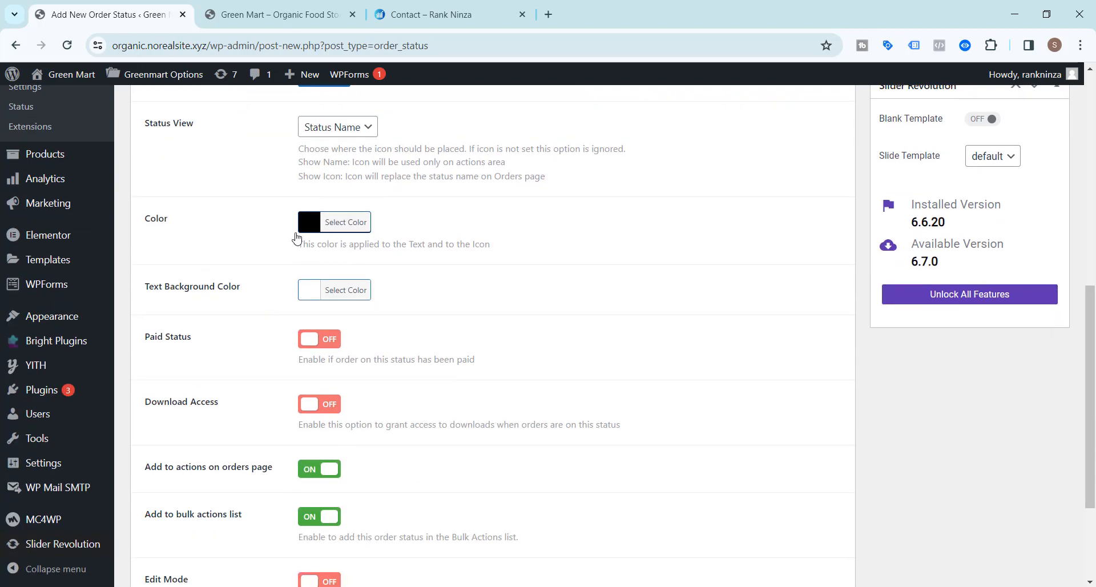
left_click(350, 225)
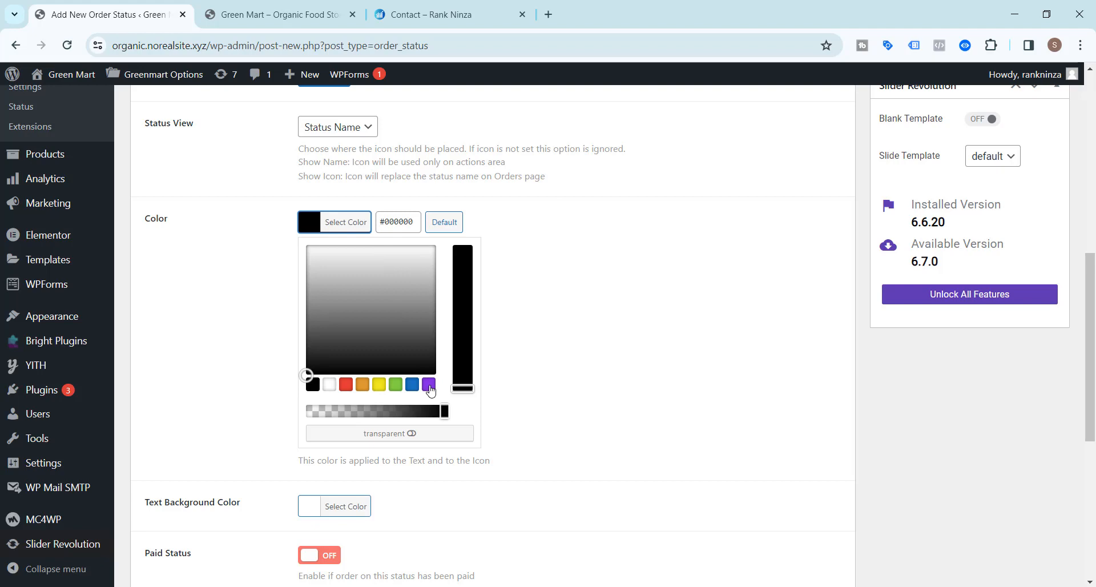
left_click(430, 387)
left_click(643, 354)
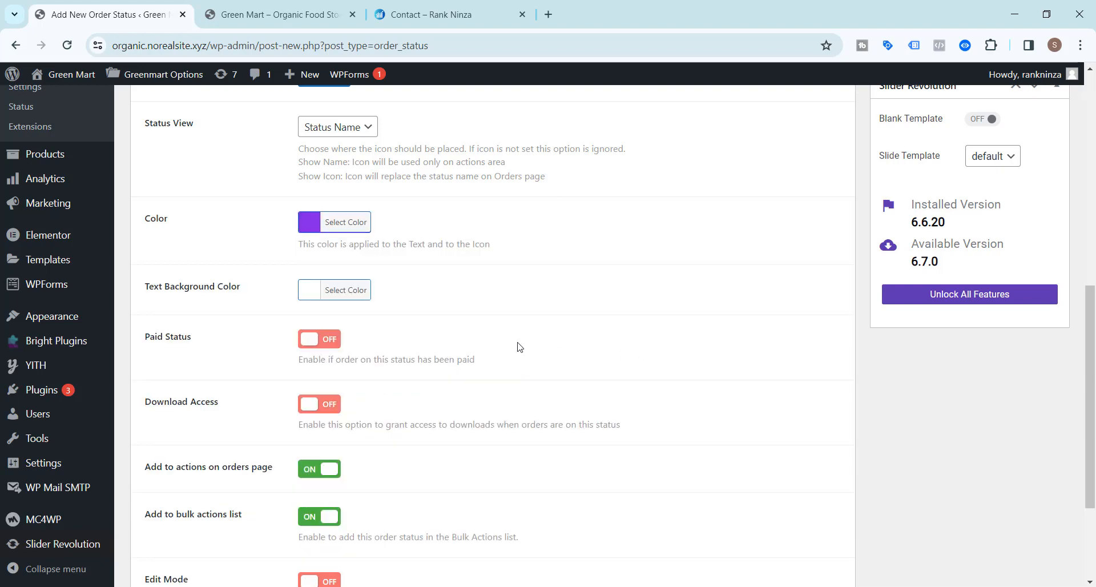
scroll(236, 323, "down", 3)
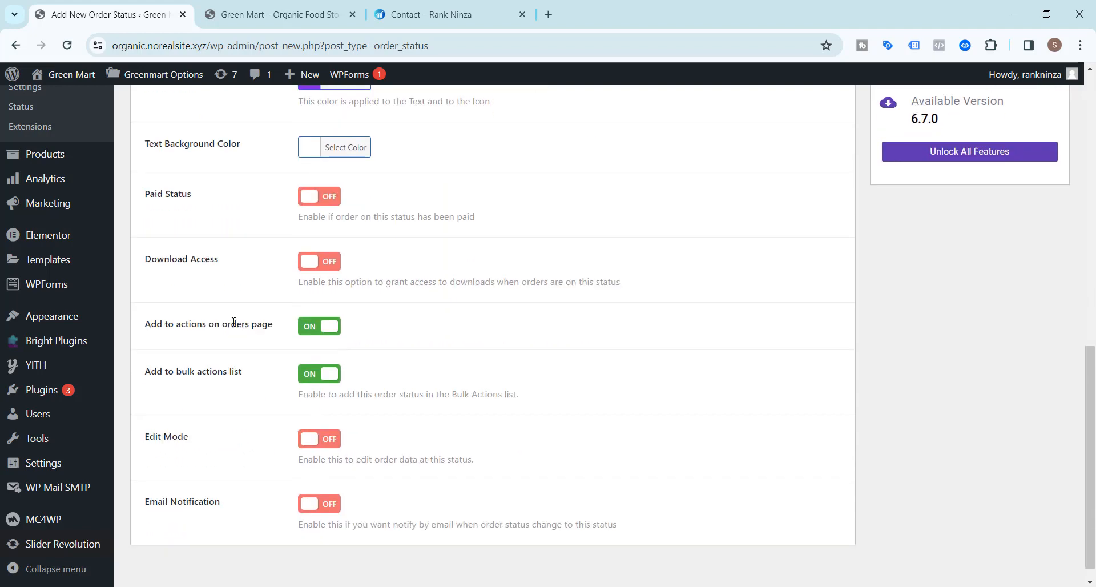
scroll(217, 262, "down", 1)
scroll(232, 388, "up", 6)
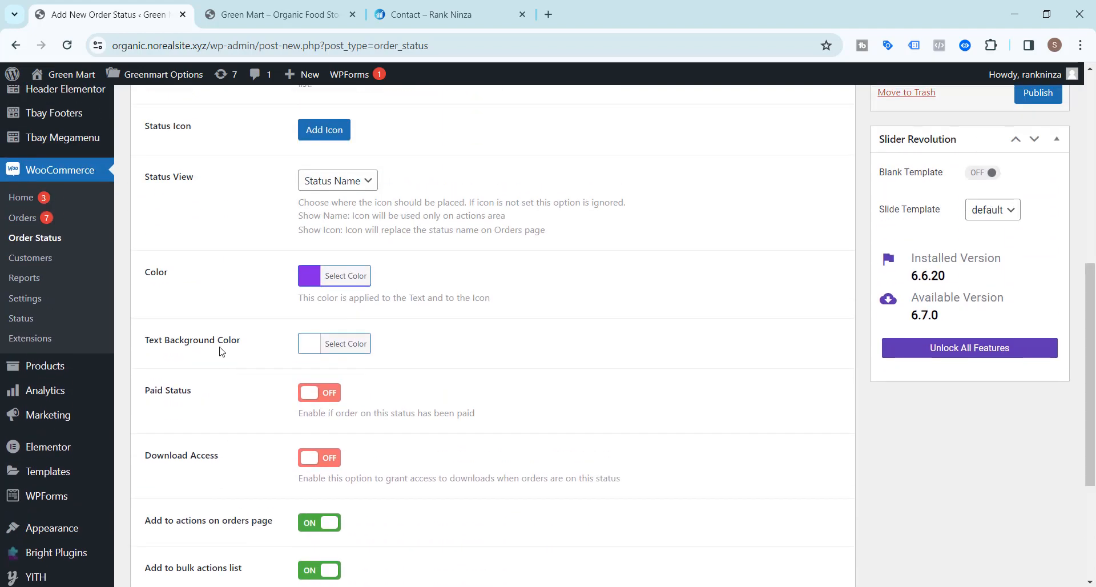
scroll(217, 334, "down", 6)
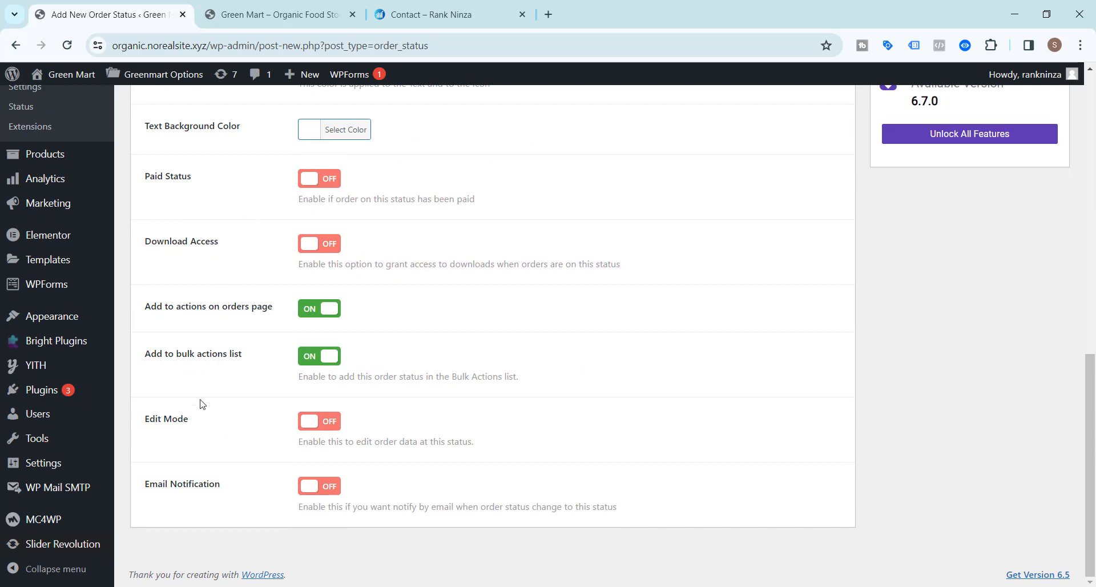
Enable email notification for On Shipping with the Email Recipient set to Customer.
left_click(320, 485)
scroll(490, 445, "down", 2)
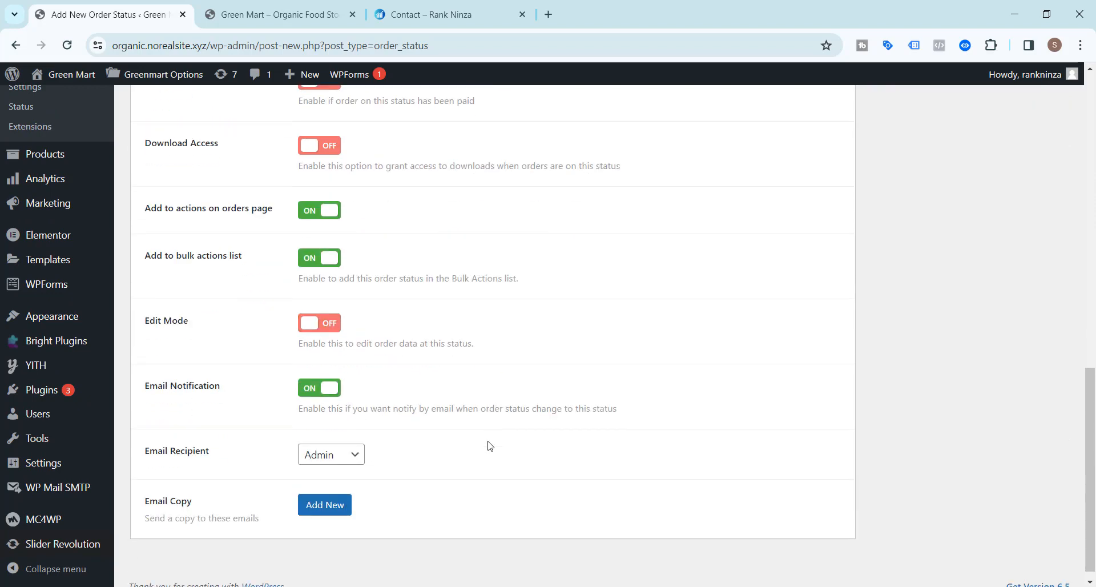
left_click(352, 445)
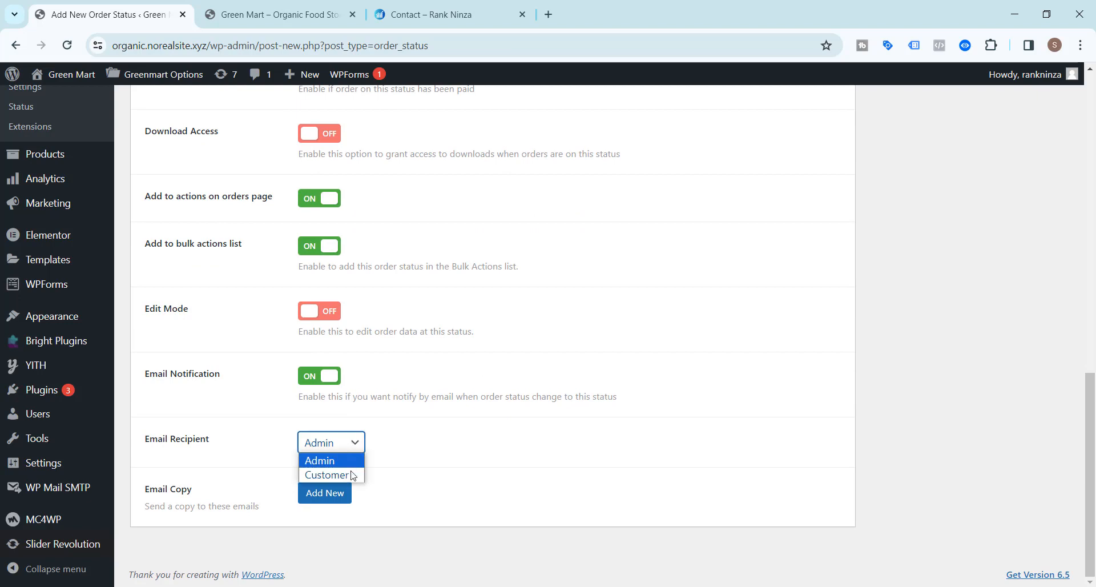
left_click(351, 474)
left_click(437, 439)
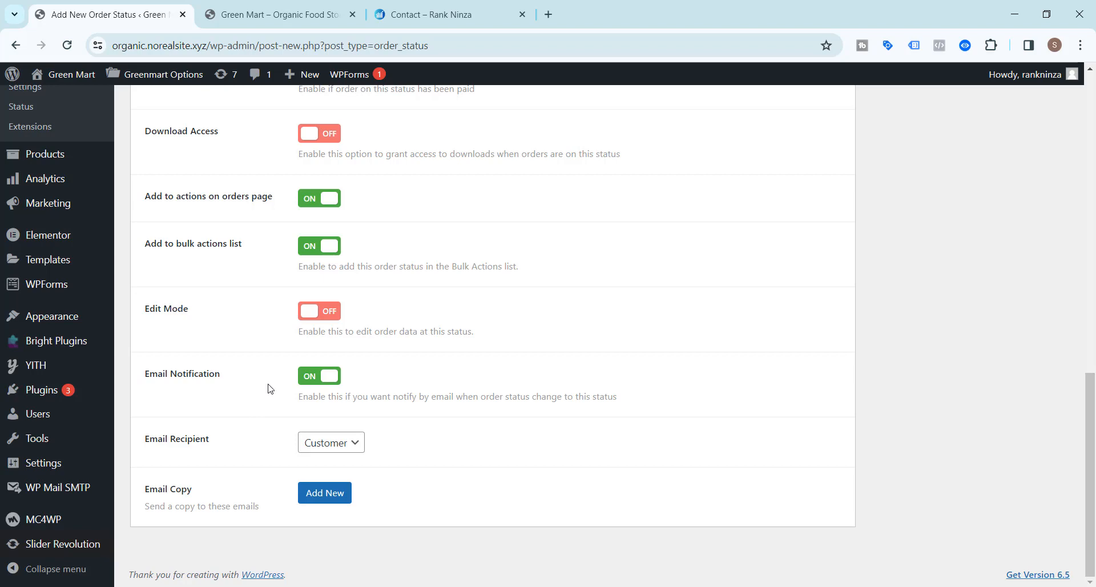
scroll(249, 407, "up", 10)
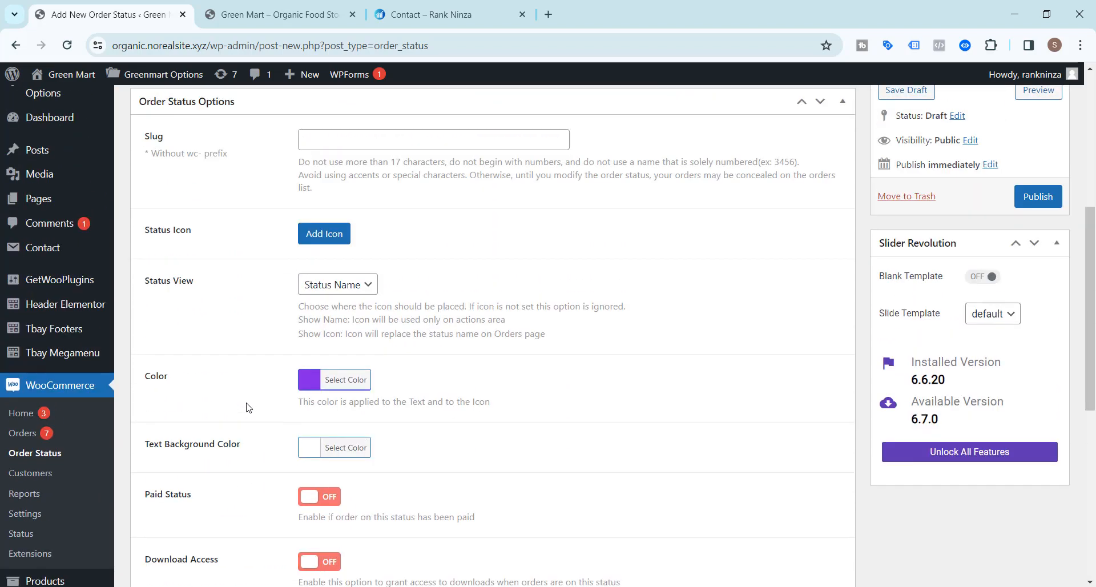
scroll(248, 407, "up", 2)
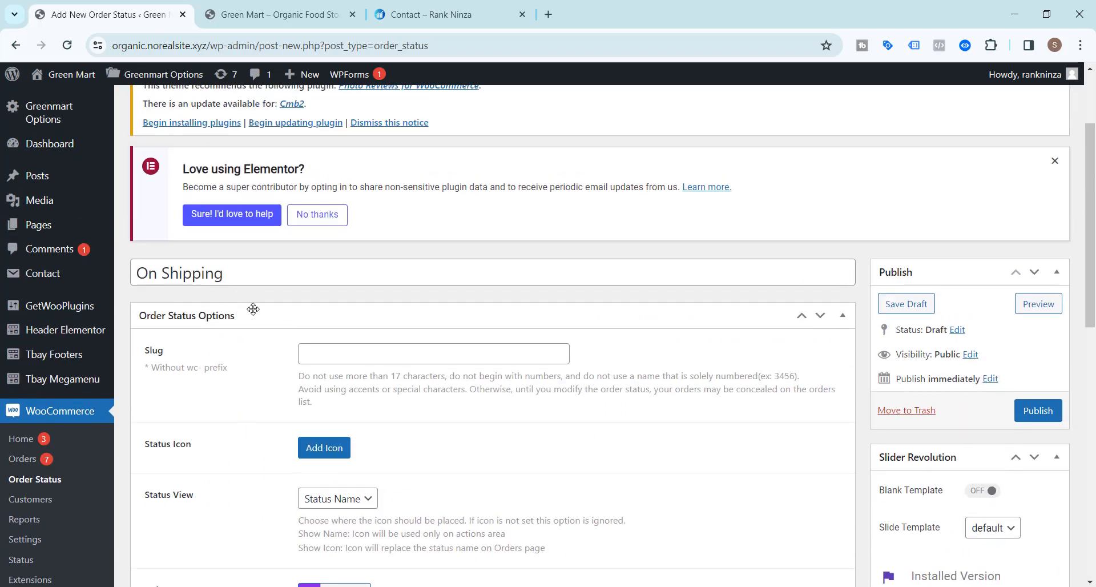
scroll(249, 354, "down", 12)
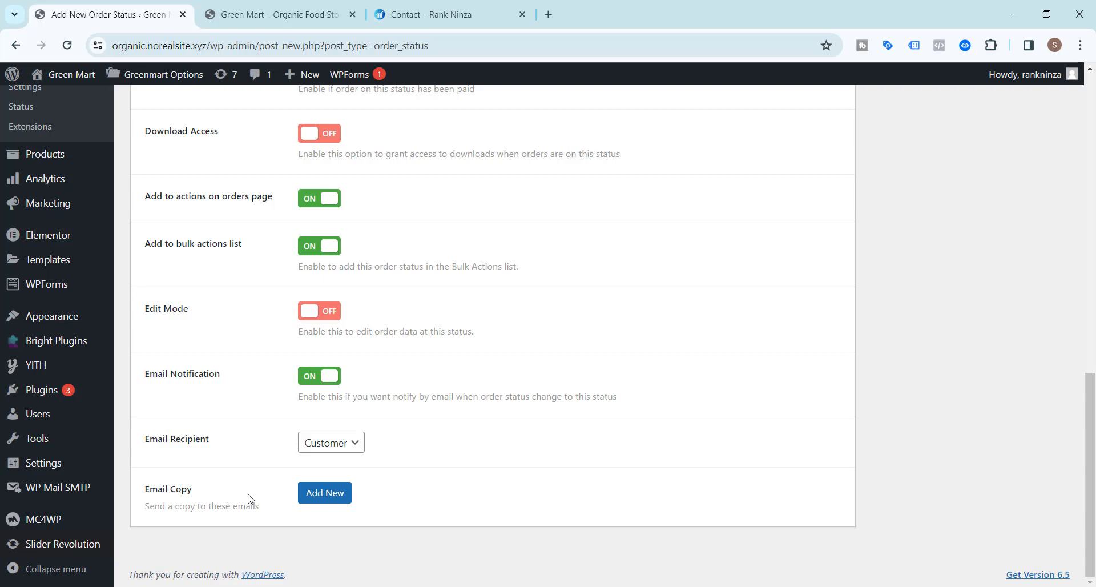
scroll(264, 506, "up", 15)
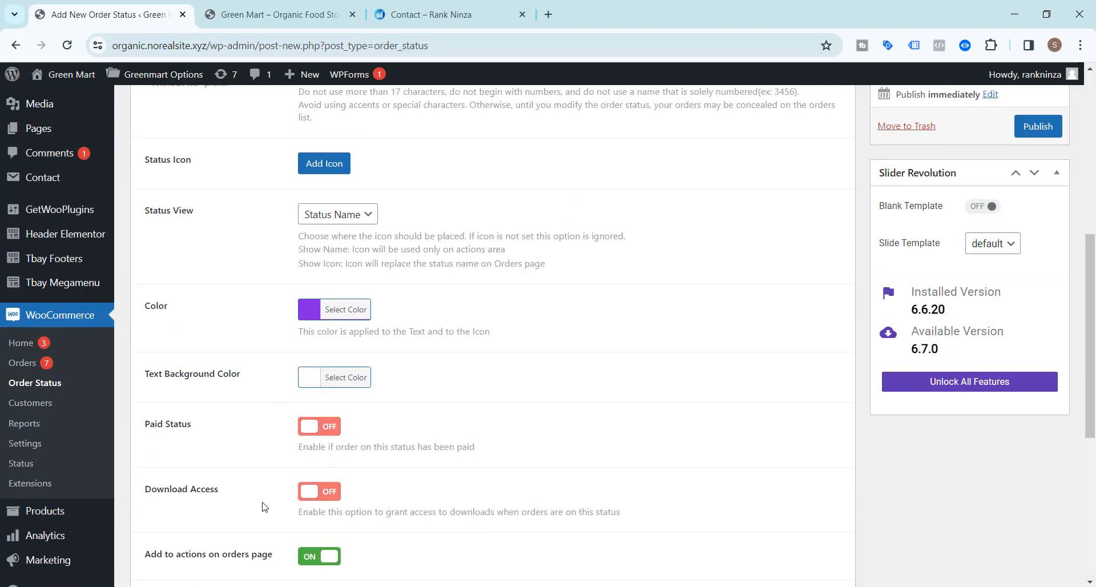
scroll(256, 488, "down", 15)
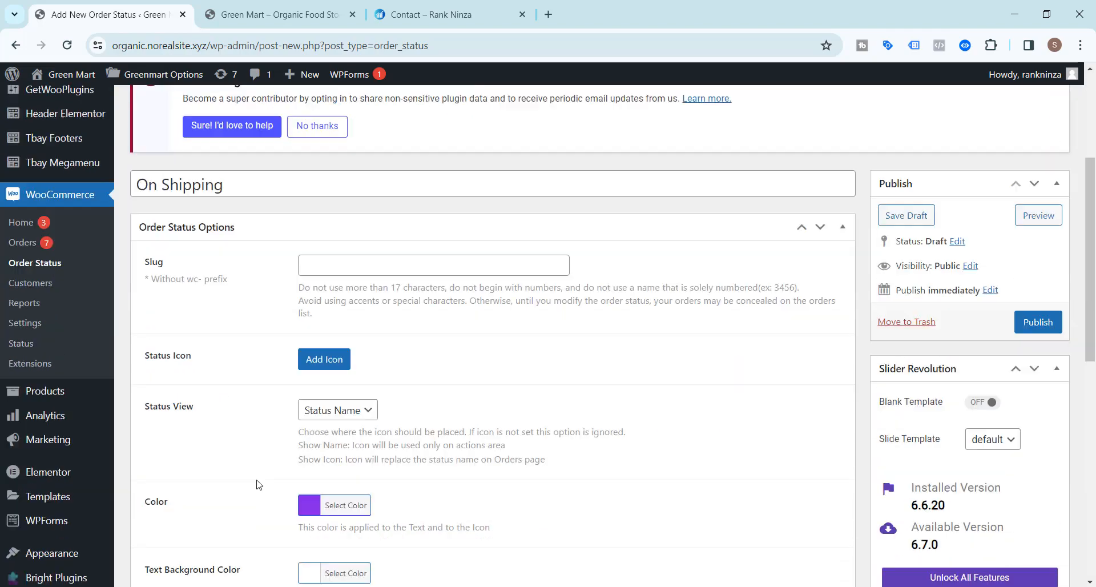
scroll(259, 484, "up", 15)
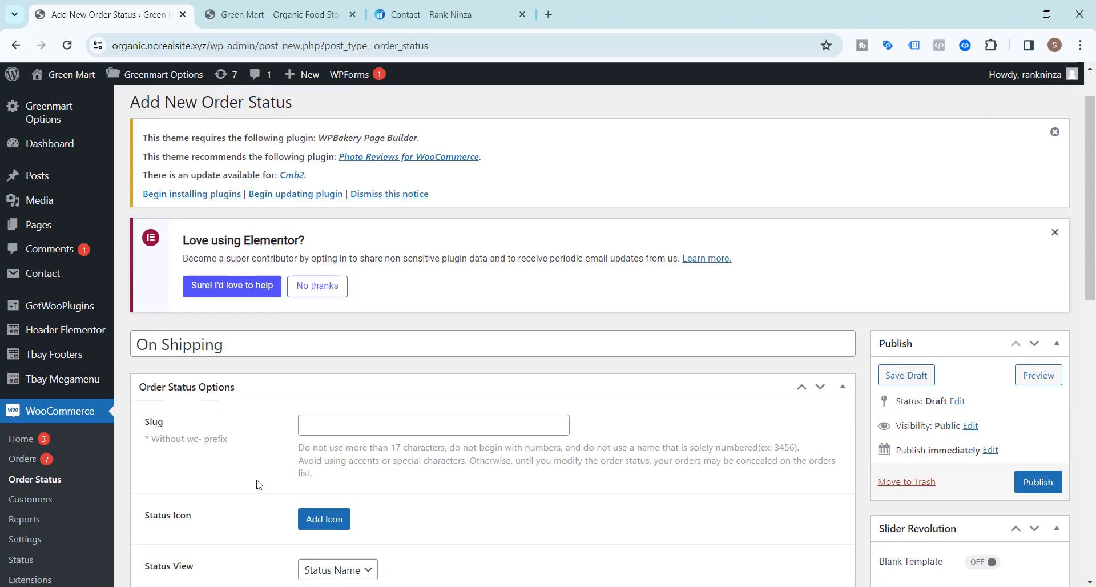
scroll(259, 484, "down", 3)
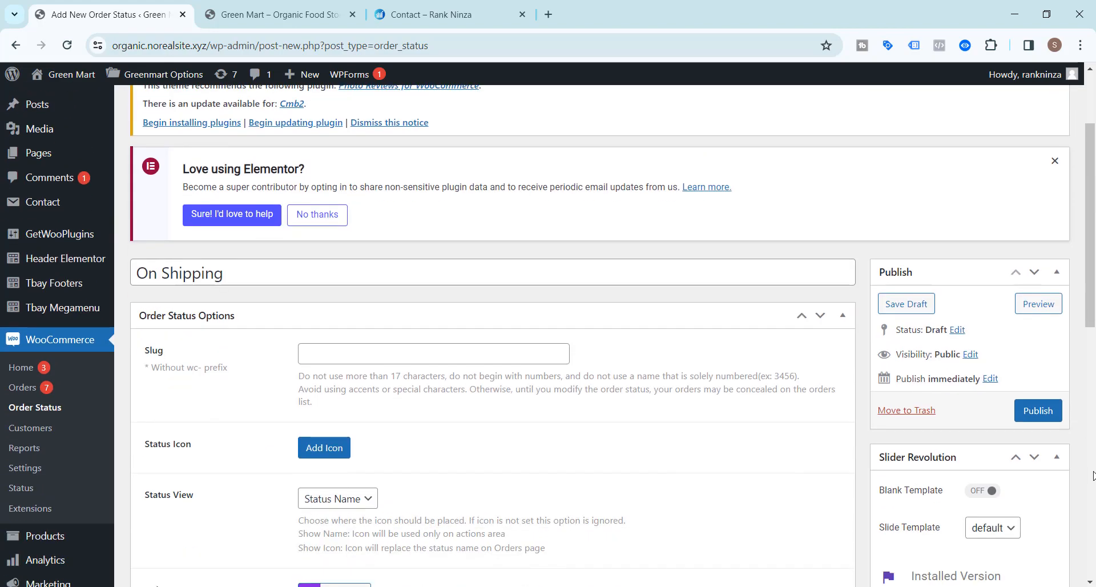
Fill in the required slug 'on-shipping' and publish the On Shipping order status.
left_click(1048, 415)
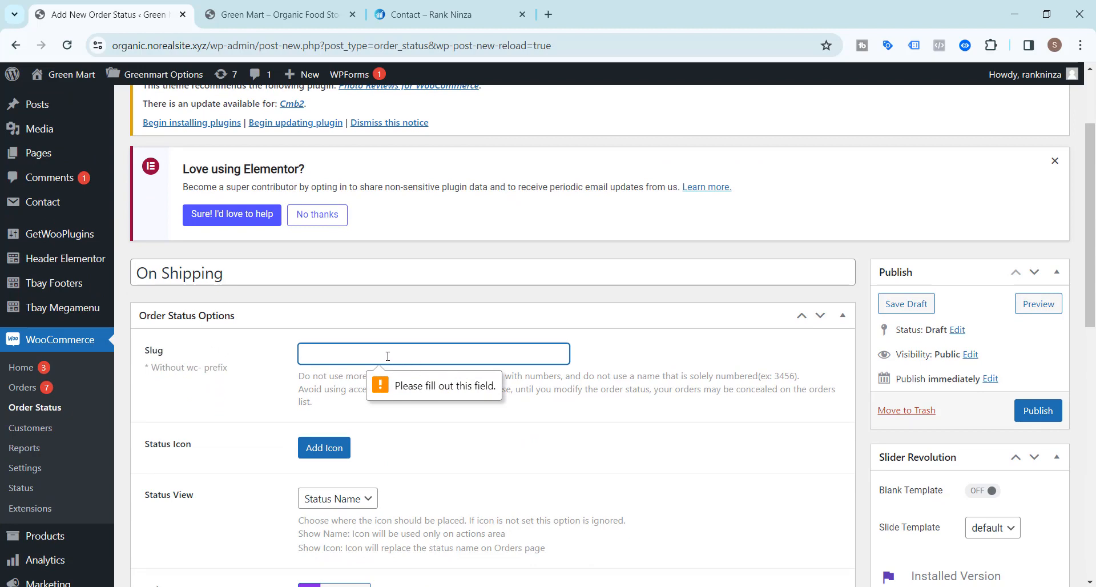
type("on")
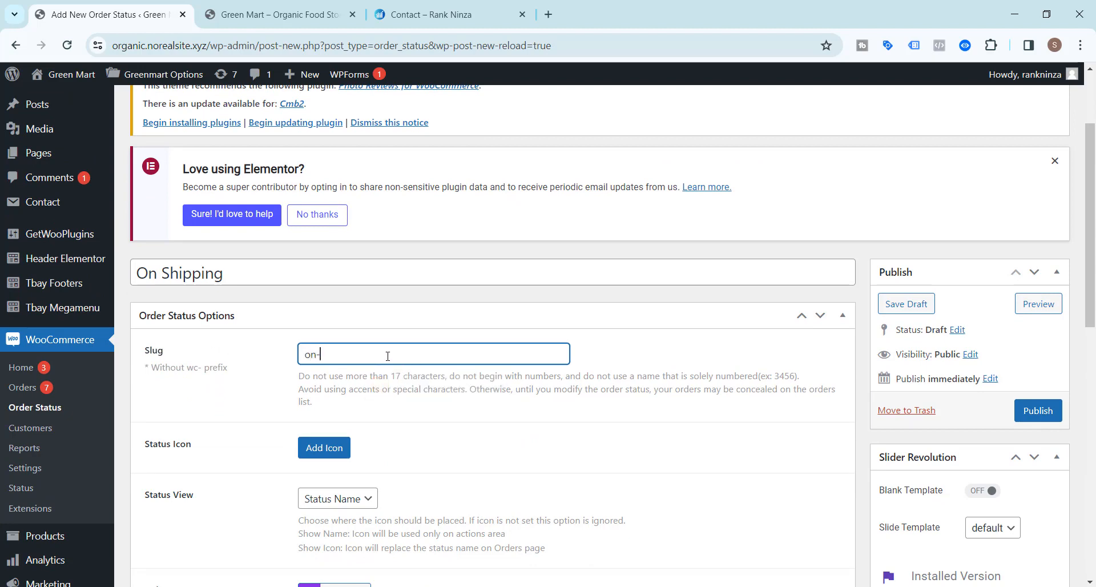
type("-shipping")
left_click_drag(318, 355, 323, 356)
left_click(371, 355)
left_click(1041, 416)
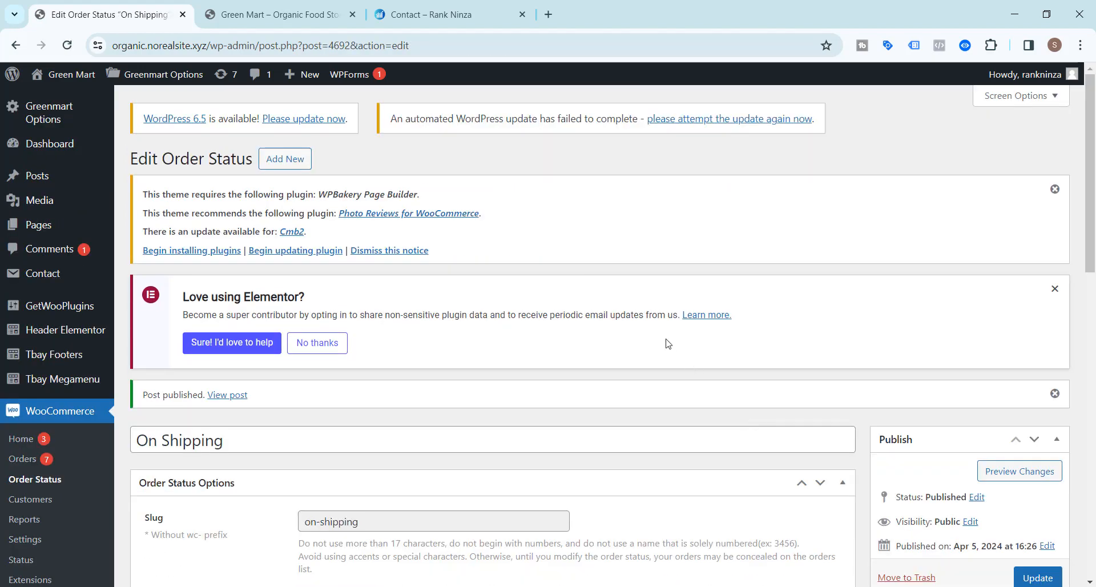
scroll(34, 275, "down", 3)
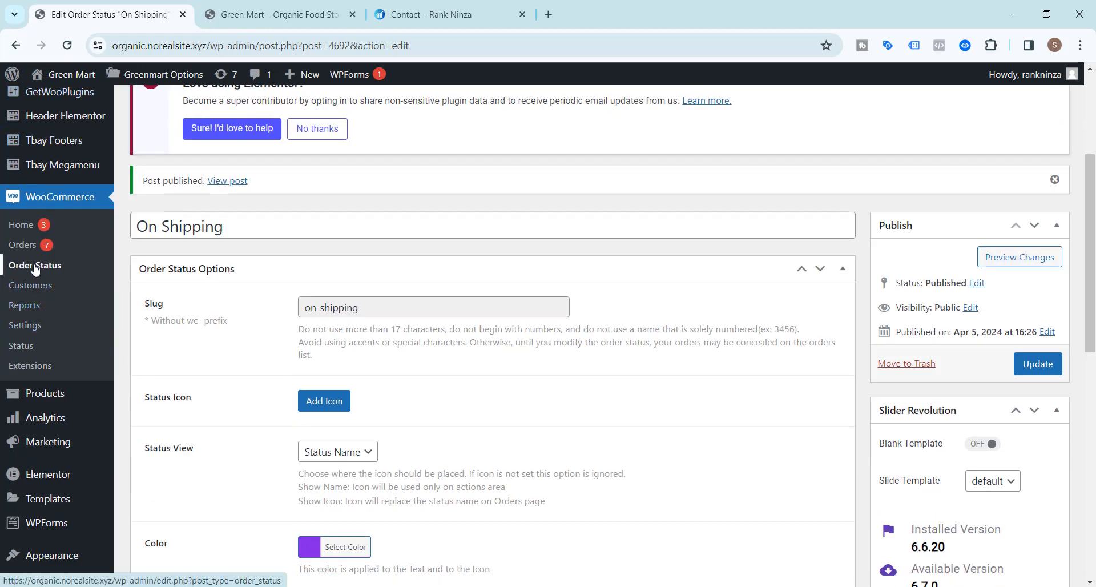
Open order #4691 from the WooCommerce Orders list.
left_click(36, 267)
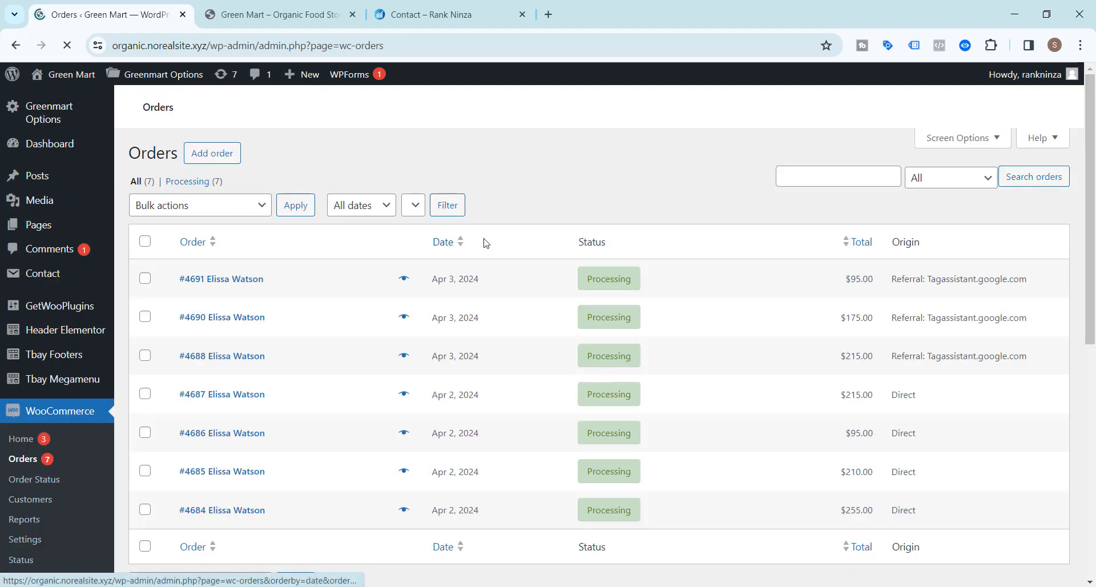
scroll(268, 313, "down", 3)
left_click(232, 286)
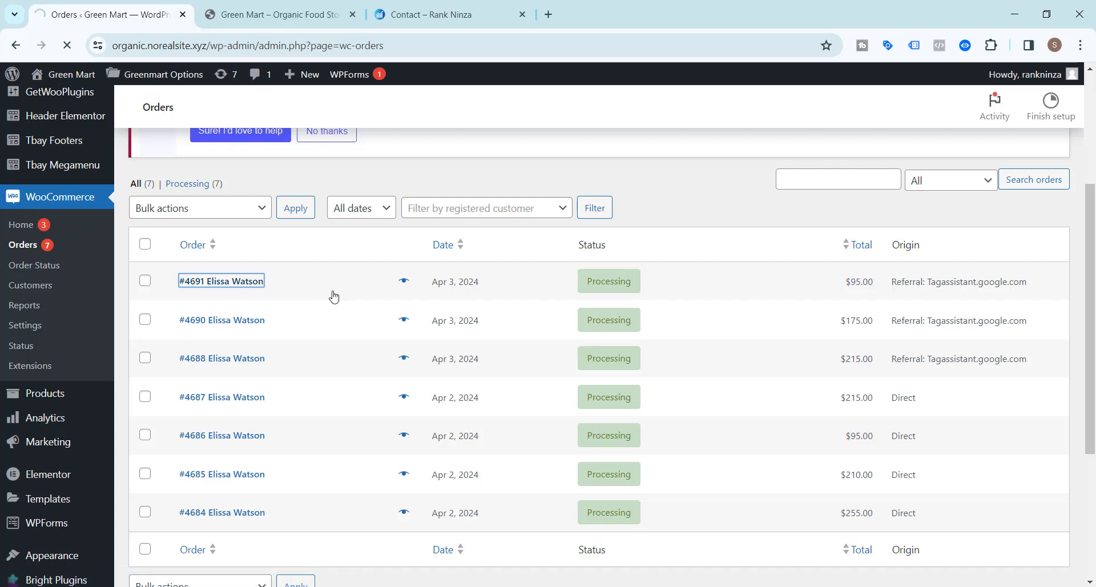
scroll(277, 272, "down", 5)
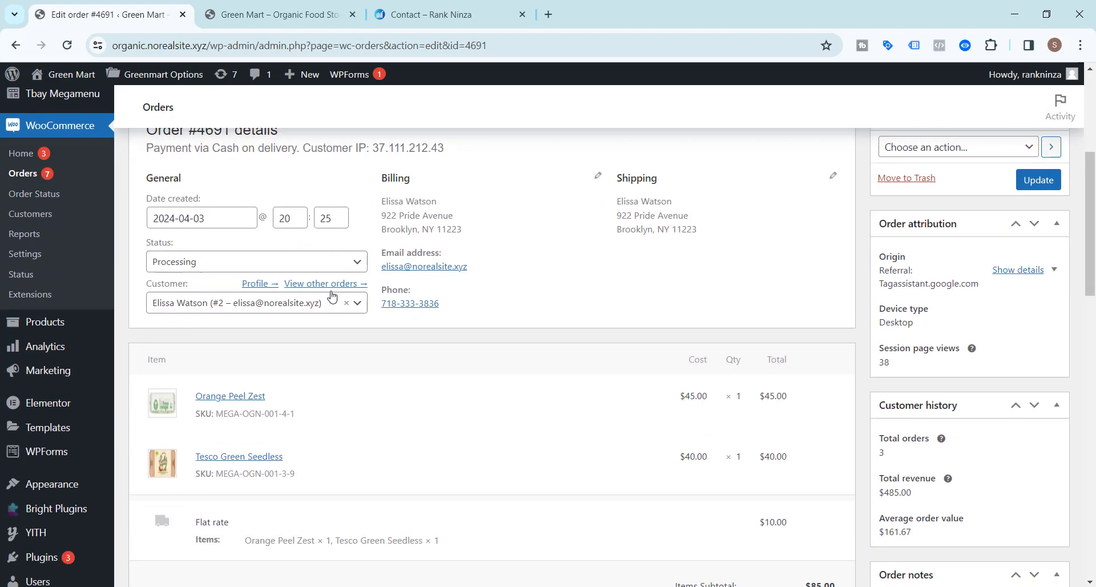
Change #4691's status to On Shipping, update it, and confirm the list shows On Shipping (1).
left_click(355, 262)
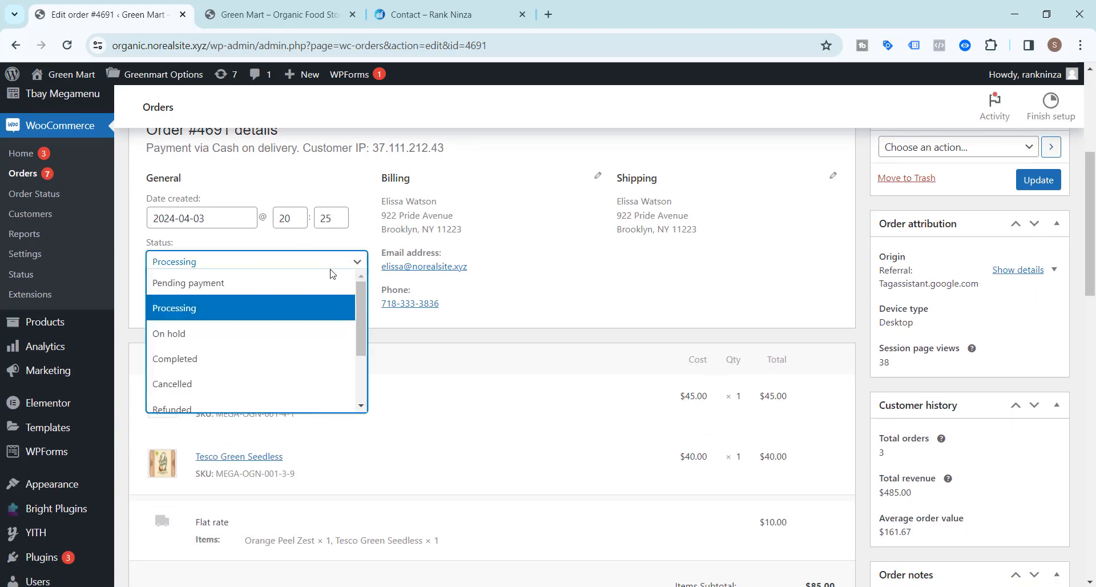
scroll(265, 349, "down", 3)
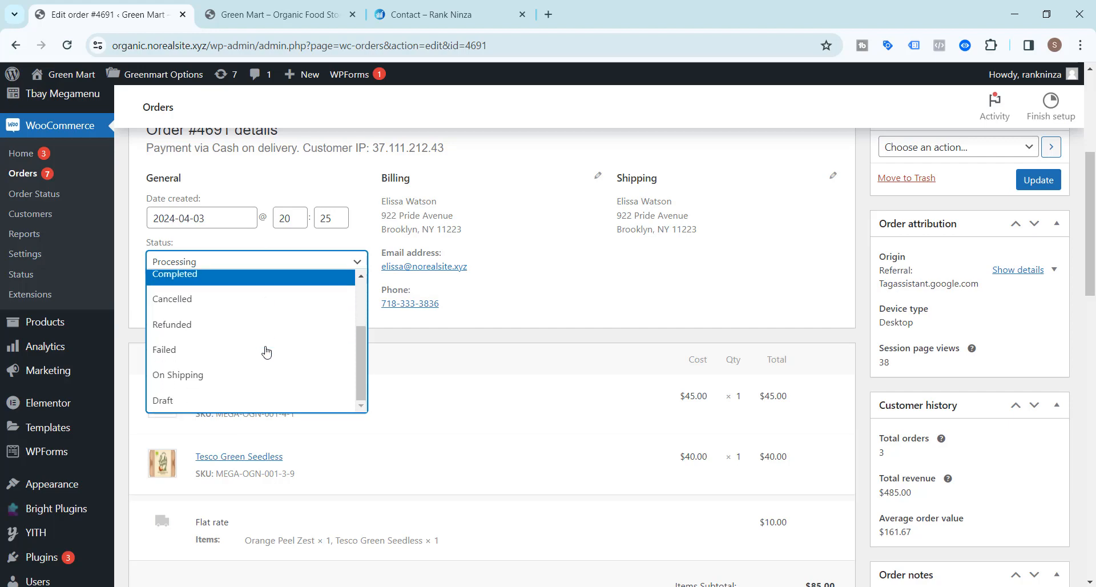
left_click(199, 386)
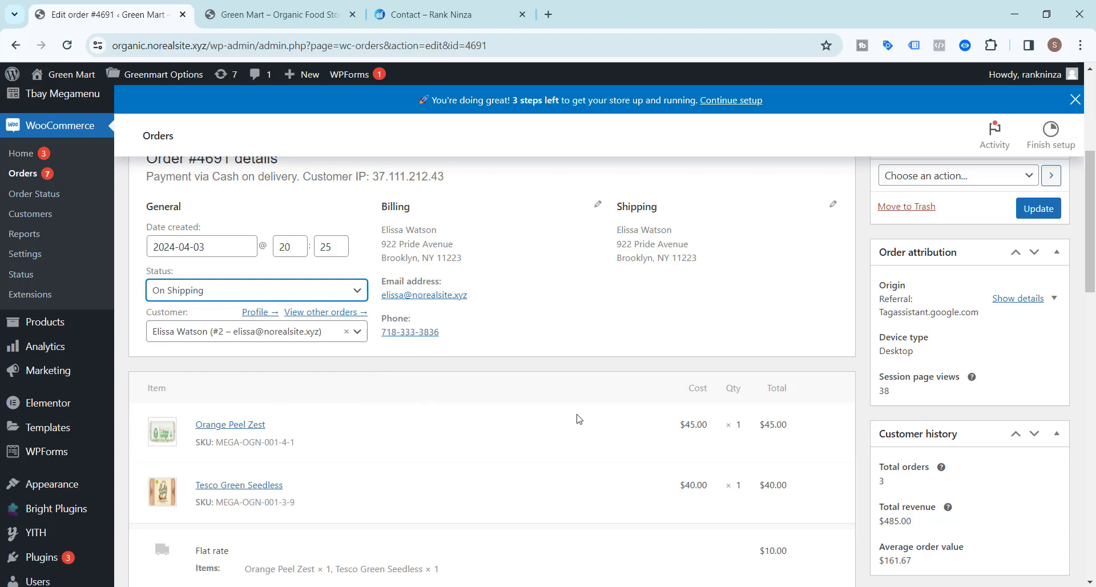
scroll(933, 465, "up", 3)
left_click(1038, 423)
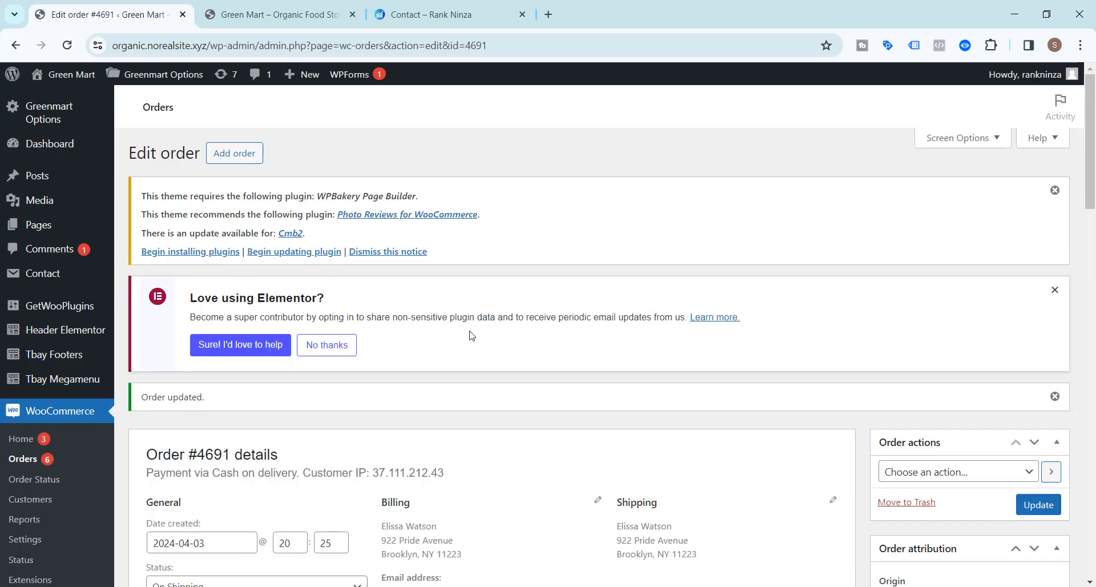
scroll(309, 378, "down", 5)
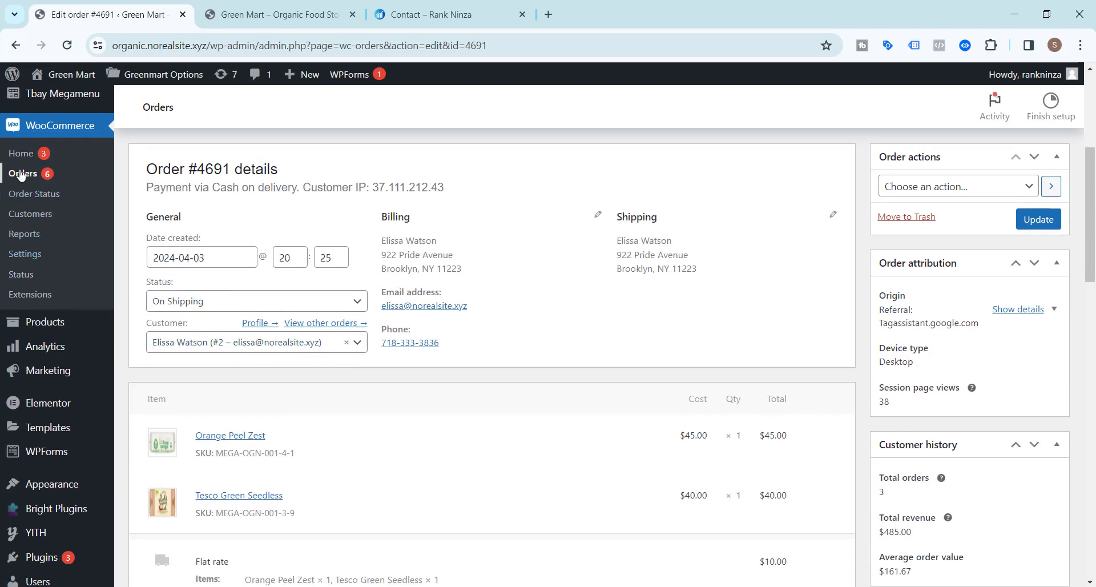
left_click(22, 174)
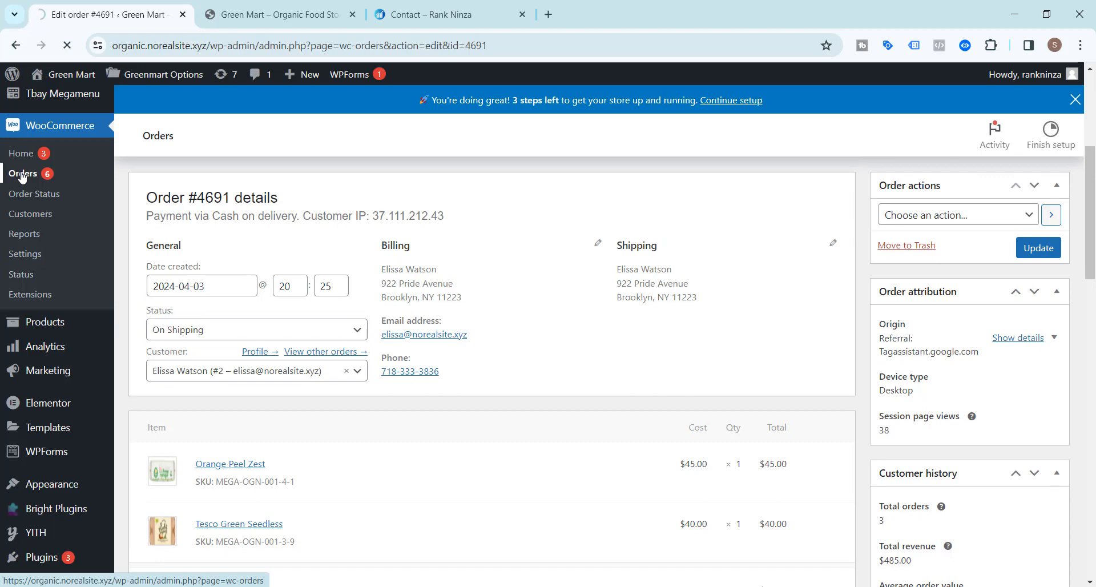
scroll(499, 301, "down", 4)
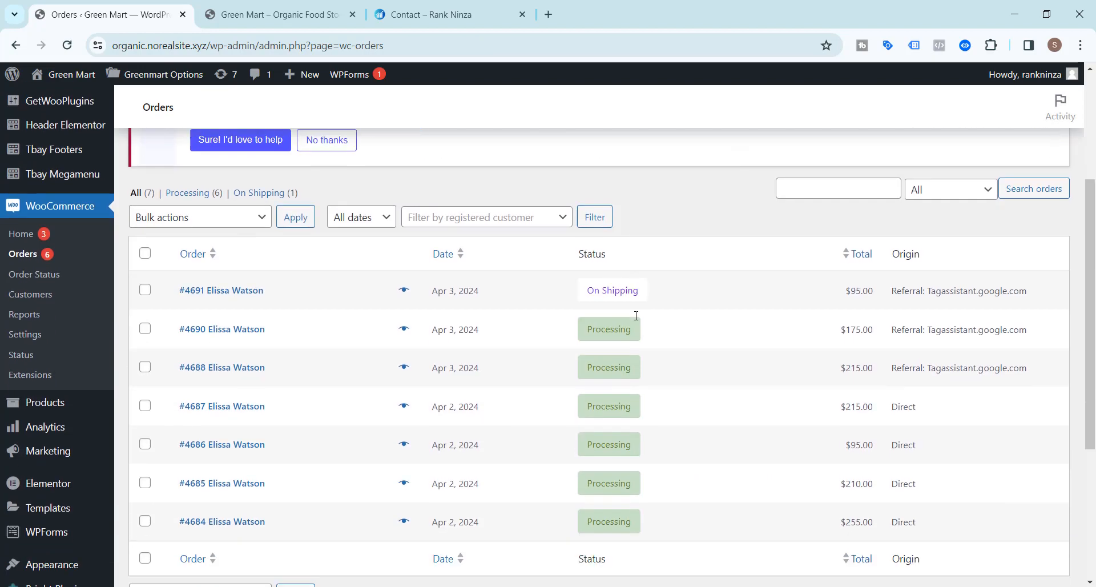
Go to WooCommerce > Order Status and open the On Shipping status for editing.
mouse_move(587, 288)
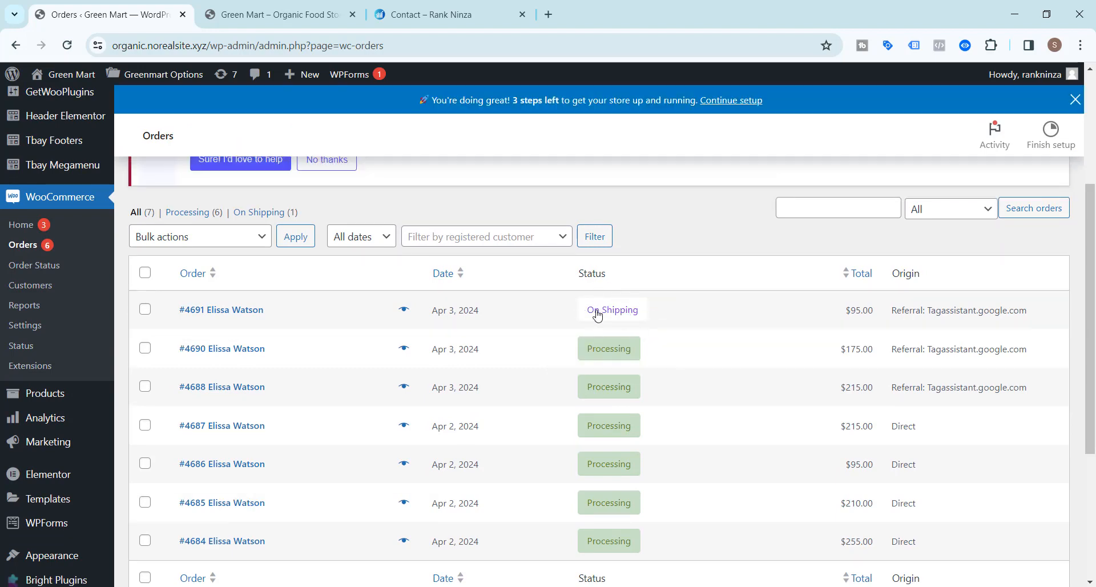
left_click(35, 273)
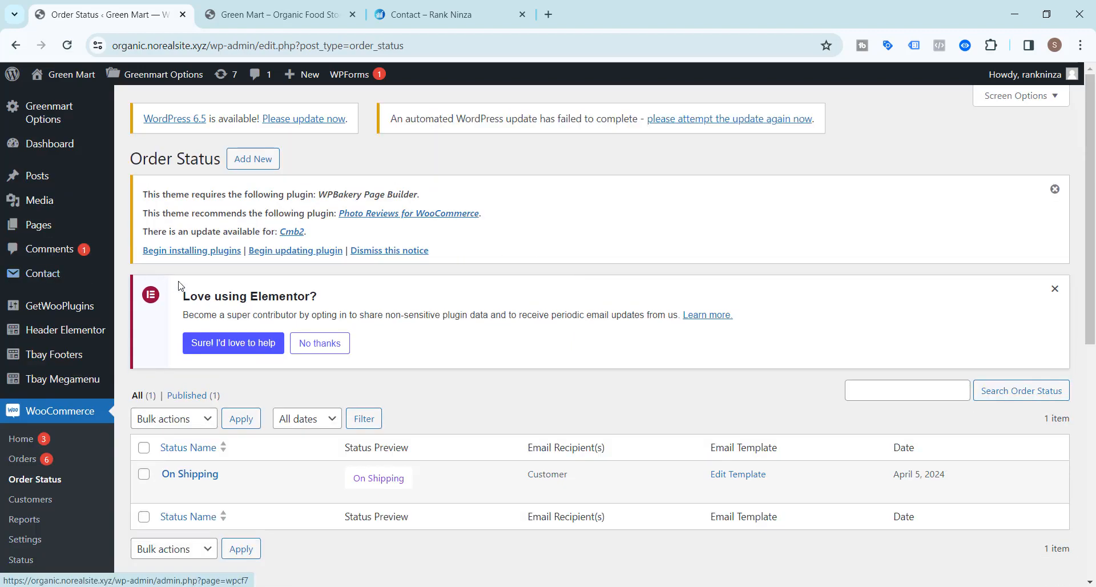
scroll(179, 286, "down", 5)
left_click(170, 278)
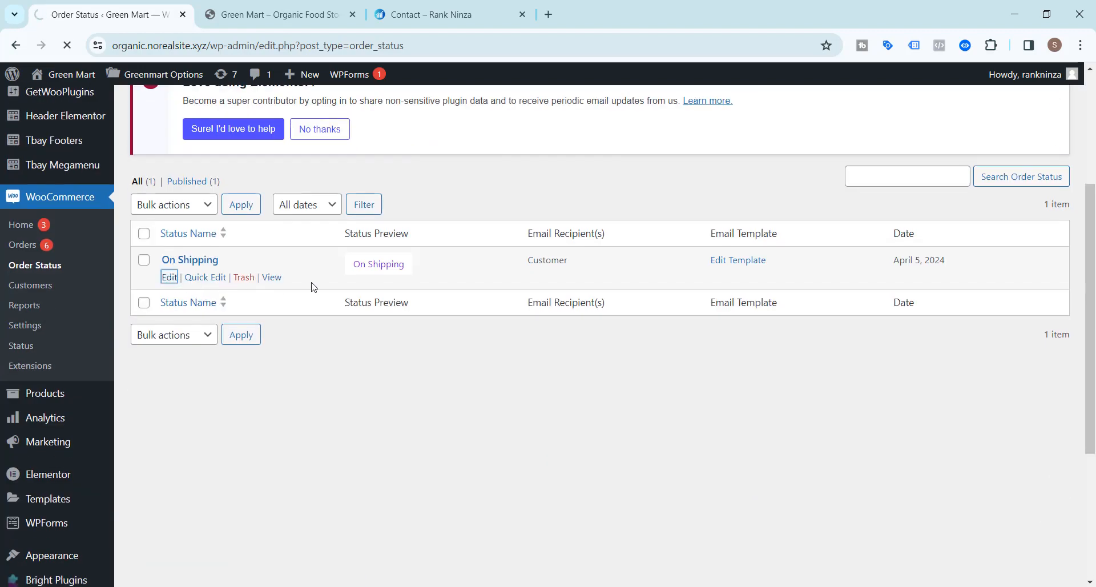
Give On Shipping a purple #8224e3 background with white text and update the status.
scroll(323, 287, "down", 9)
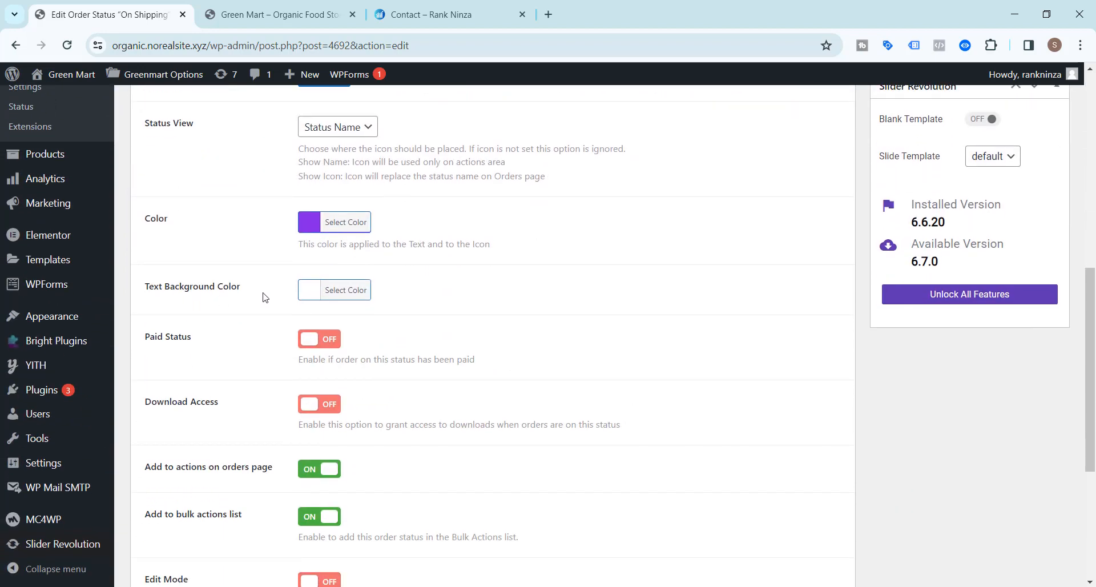
left_click(335, 296)
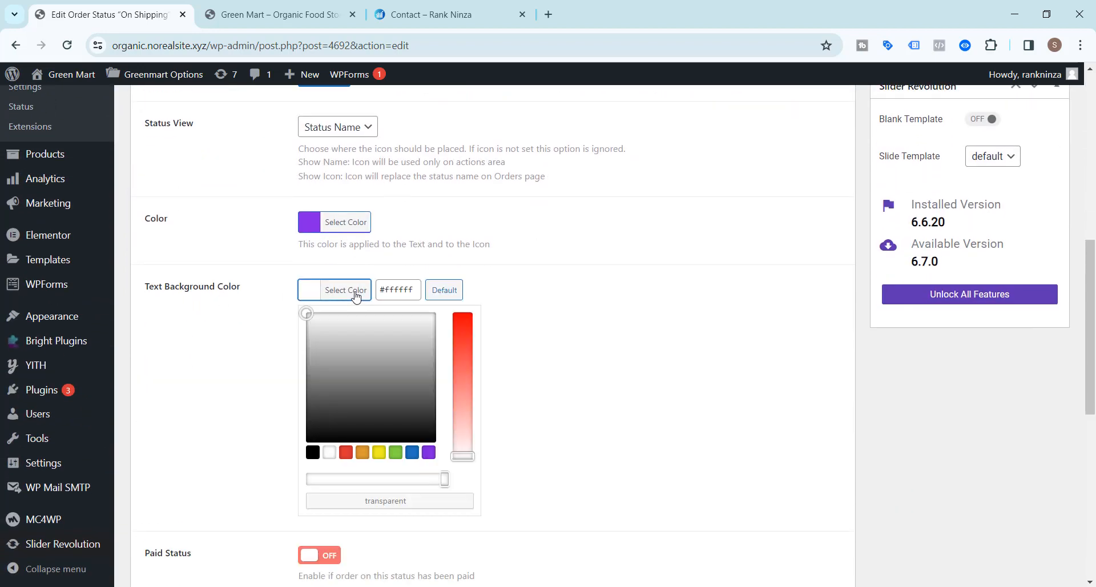
left_click(429, 453)
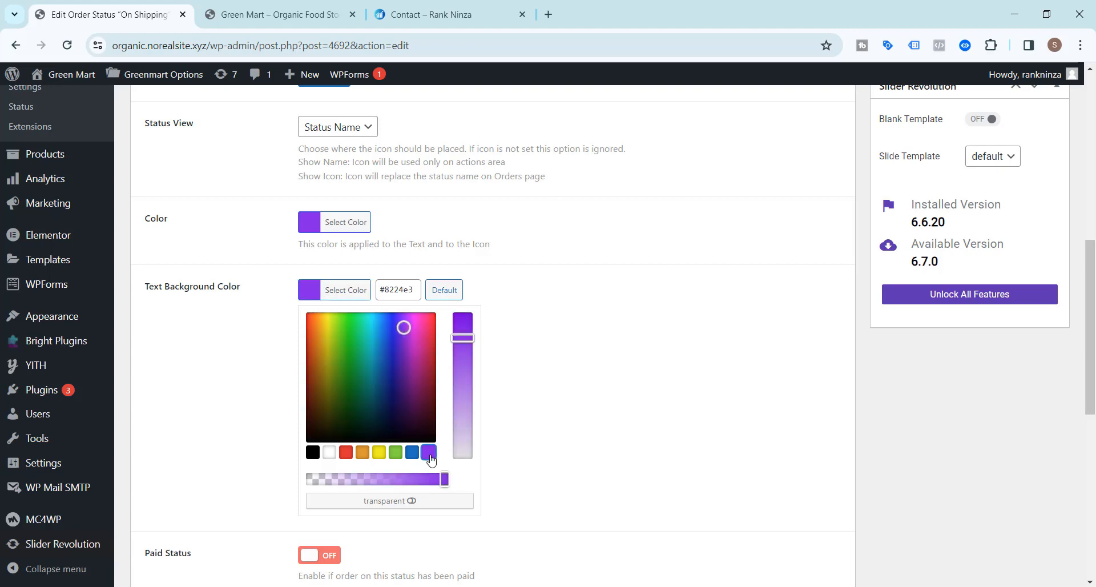
left_click(224, 371)
left_click(349, 223)
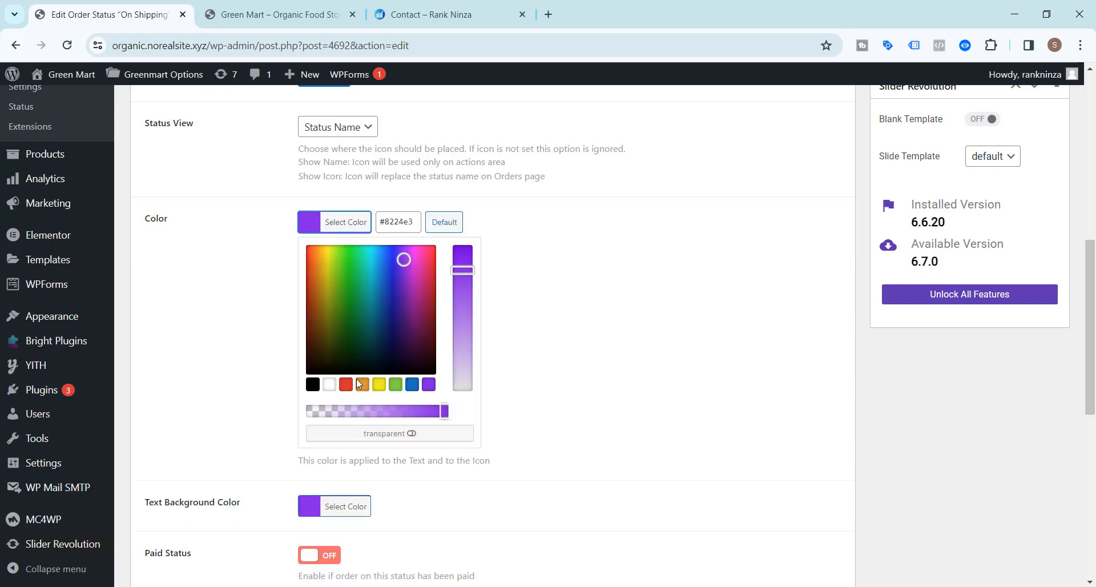
left_click(330, 385)
scroll(710, 392, "up", 5)
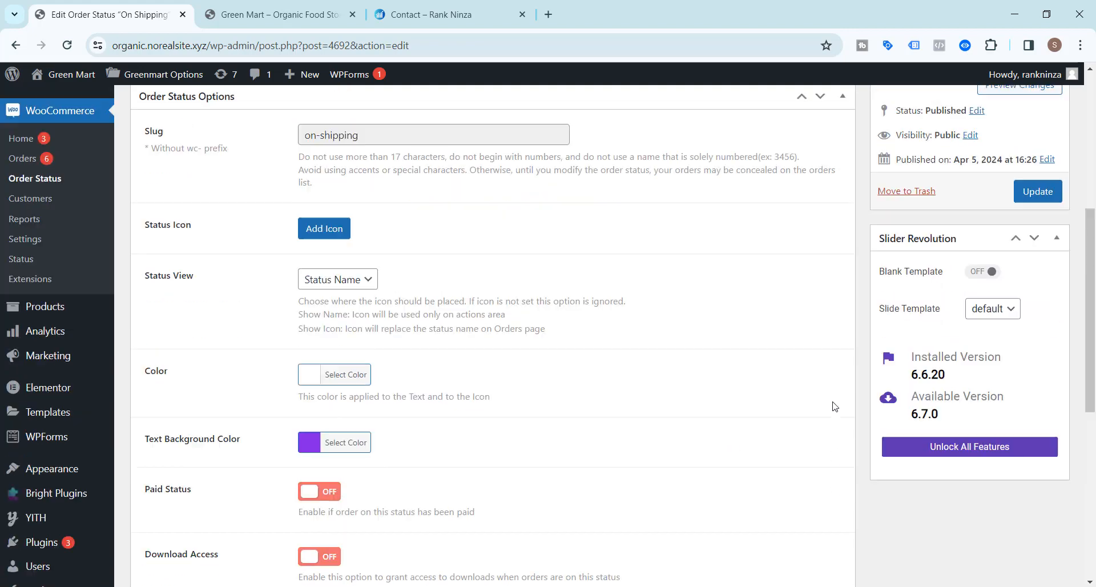
left_click(1045, 331)
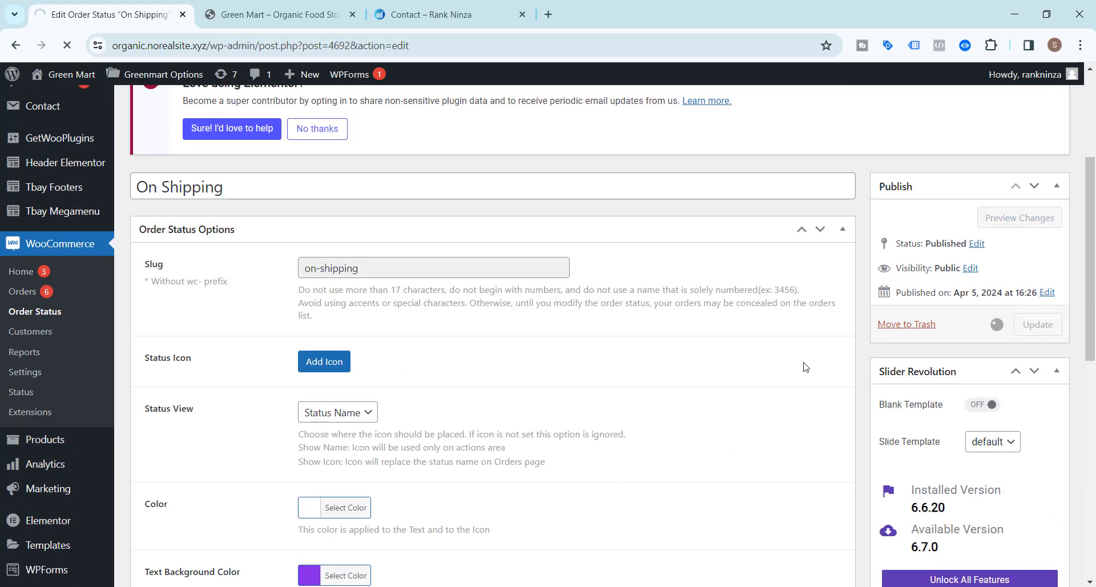
Return to the WooCommerce Orders list, showing the newest $95.00 order as On Shipping.
scroll(678, 343, "down", 3)
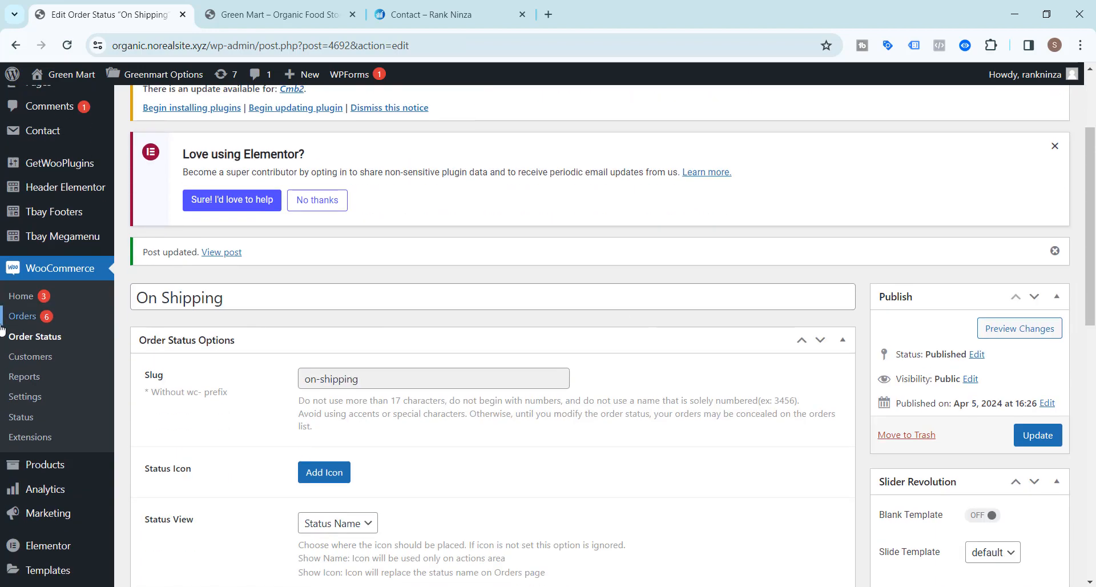
left_click(21, 316)
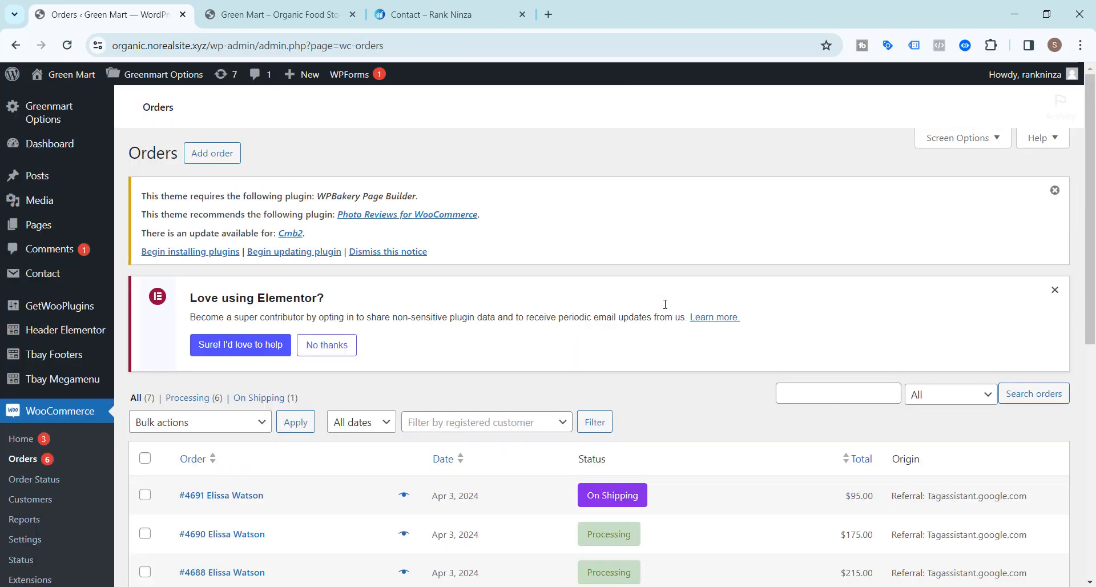
scroll(582, 309, "down", 2)
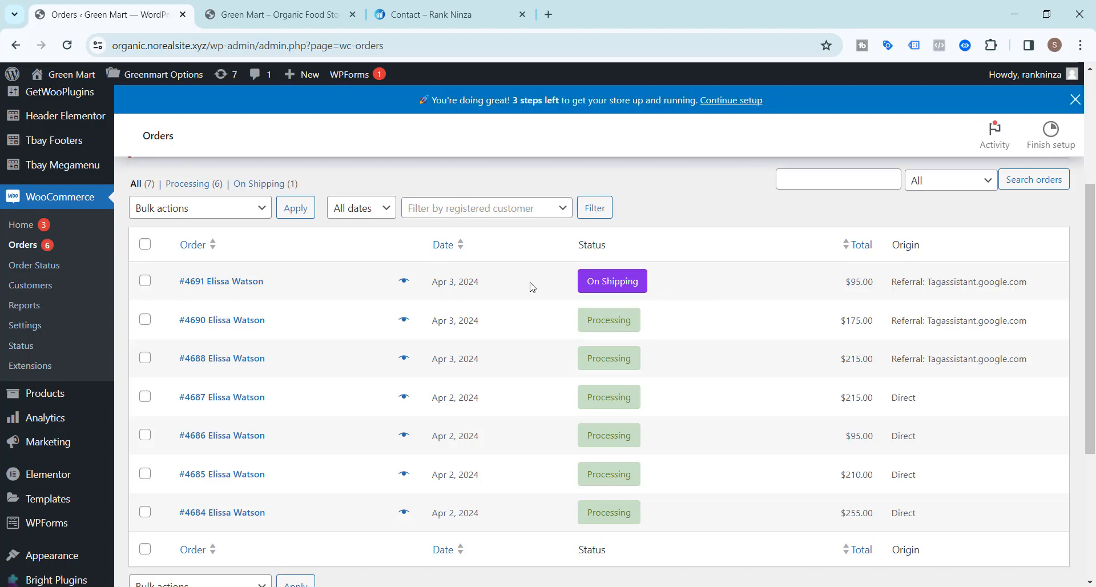
left_click(548, 14)
Load norealsite.xyz/webmail in the new browser tab.
type("no")
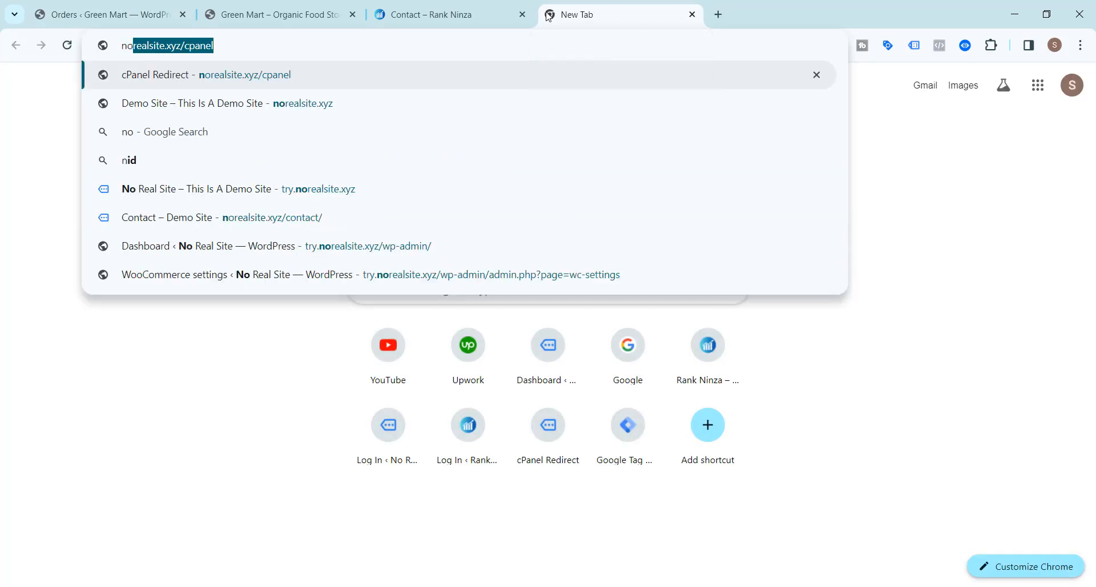
key("Right")
key("BackSpace")
key("BackSpace")
key("BackSpace")
key("BackSpace")
key("BackSpace")
key("BackSpace")
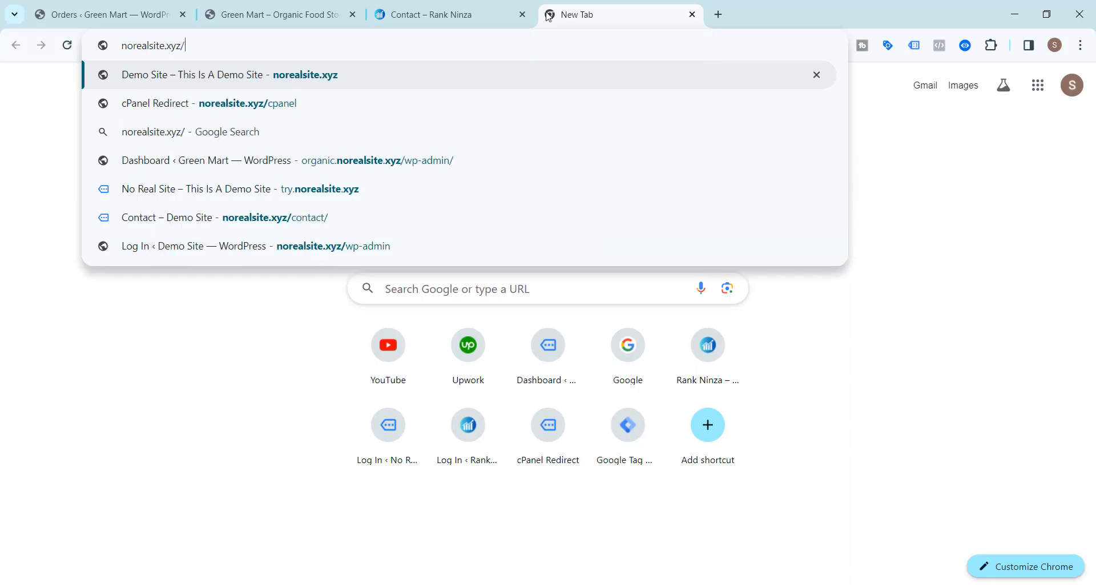
type("we")
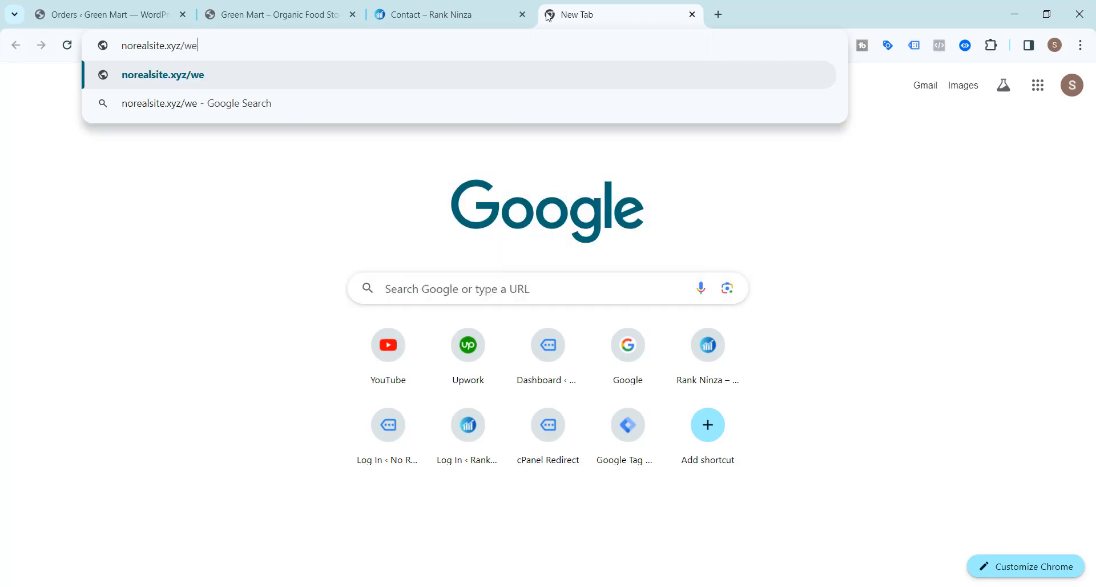
type("bmail")
key("Return")
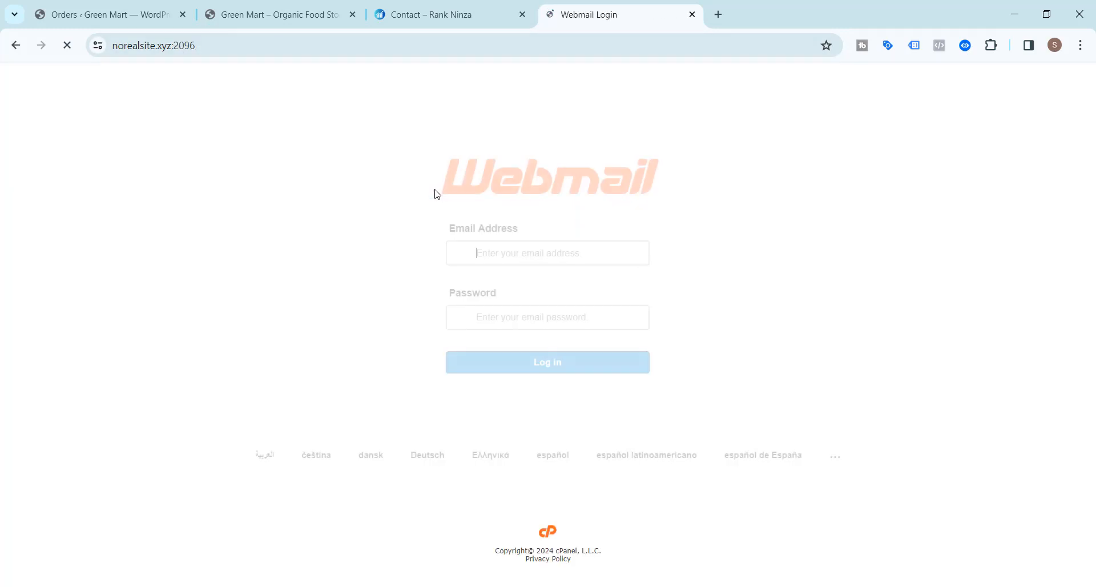
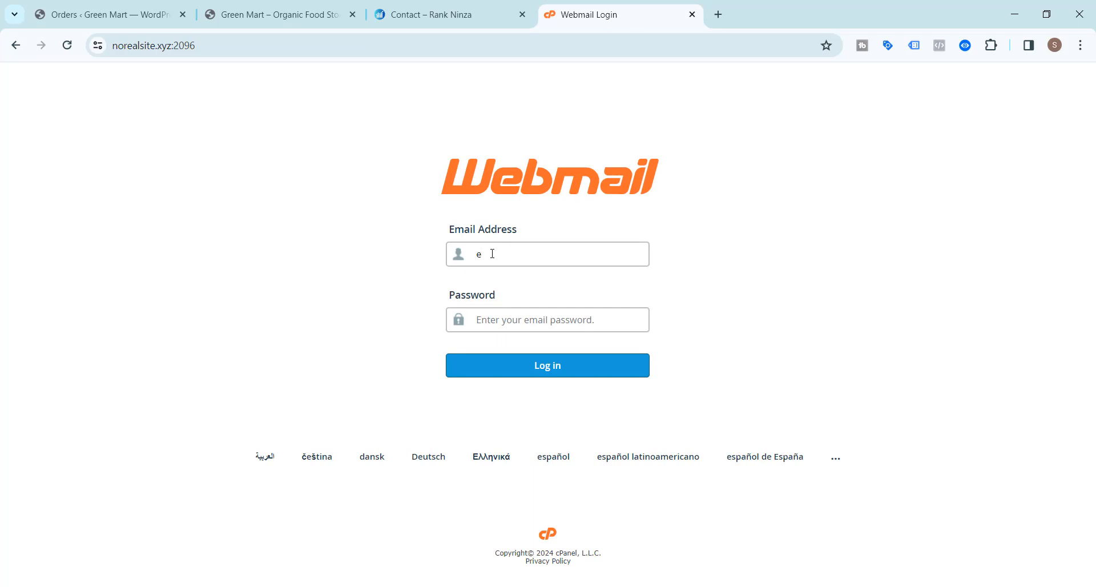
Log in to cPanel Webmail with the store mailbox's e-mail address and password.
left_click(510, 315)
type("••")
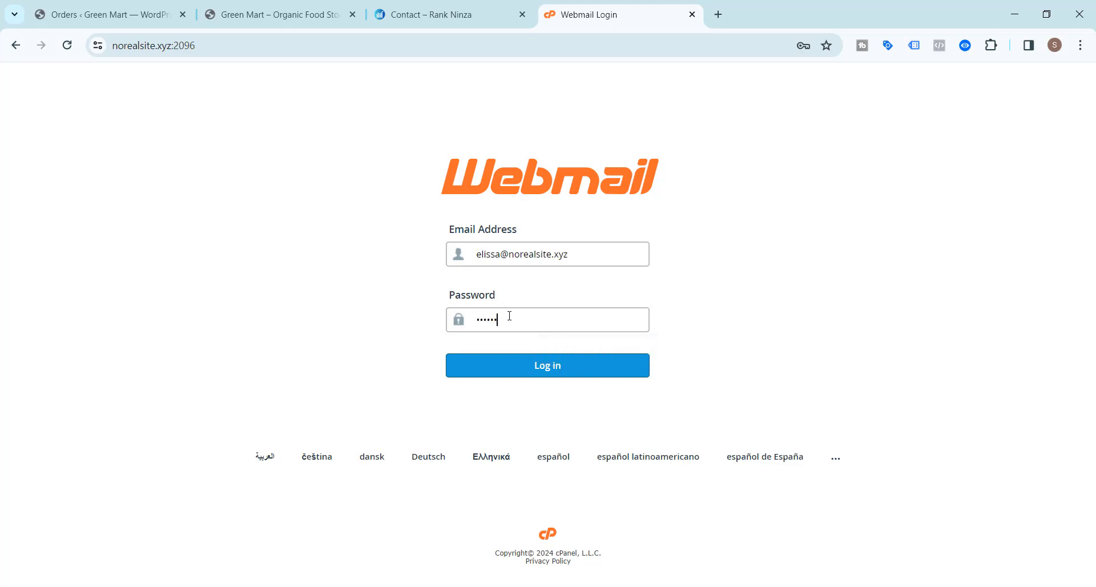
left_click(552, 372)
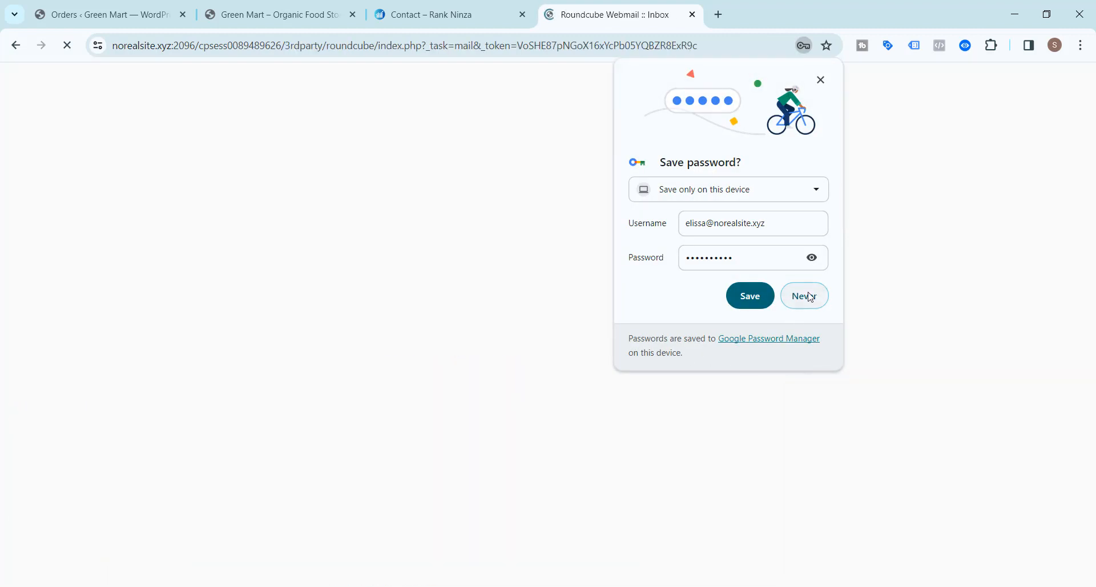
Decline saving the password, read the order #4691 On Shipping email, and return to Orders.
left_click(750, 295)
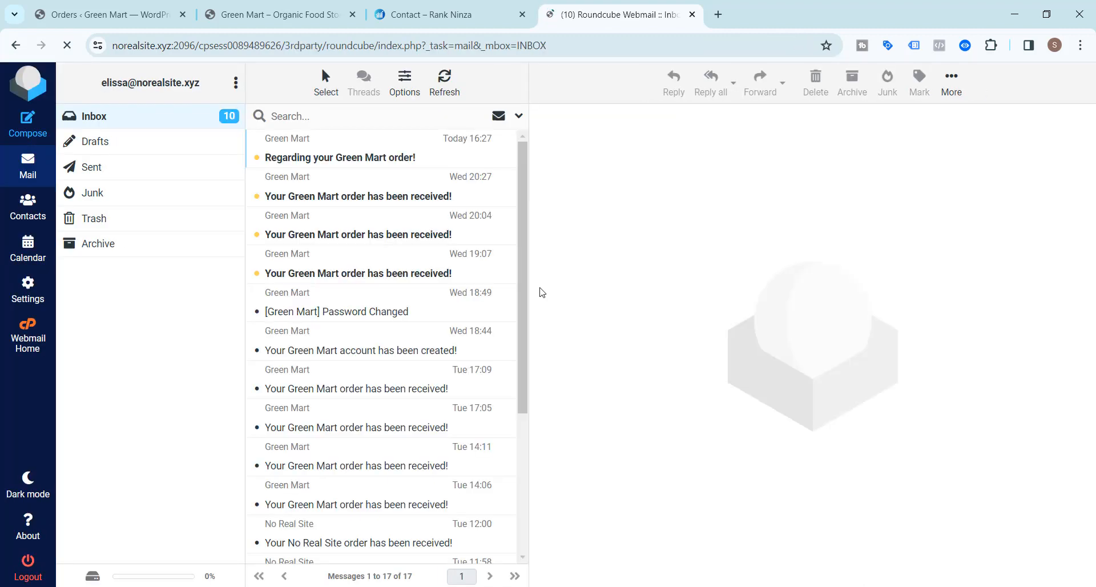
left_click(343, 159)
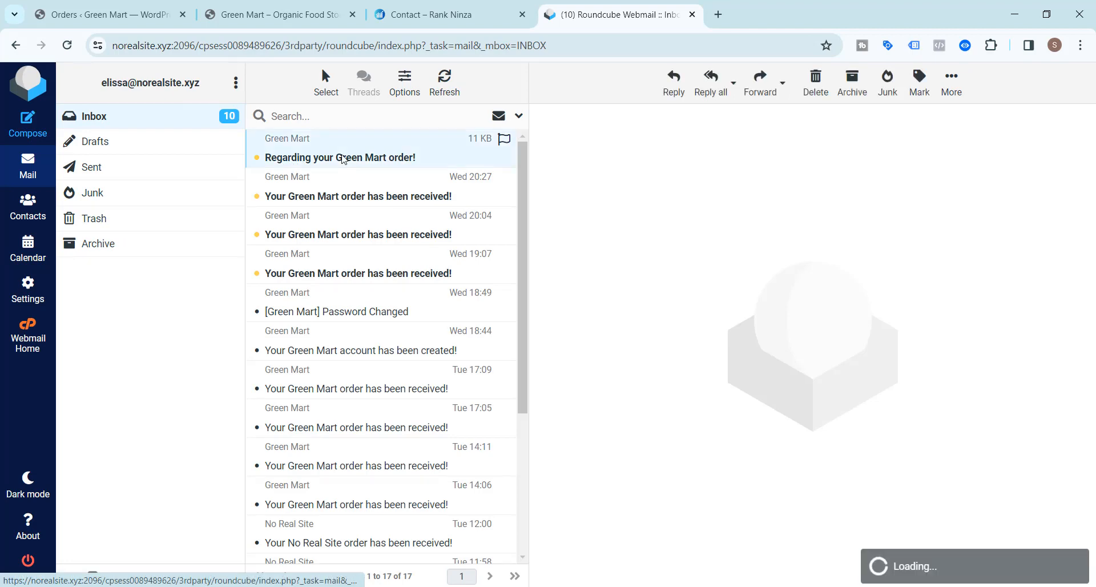
scroll(601, 266, "down", 3)
scroll(601, 266, "up", 1)
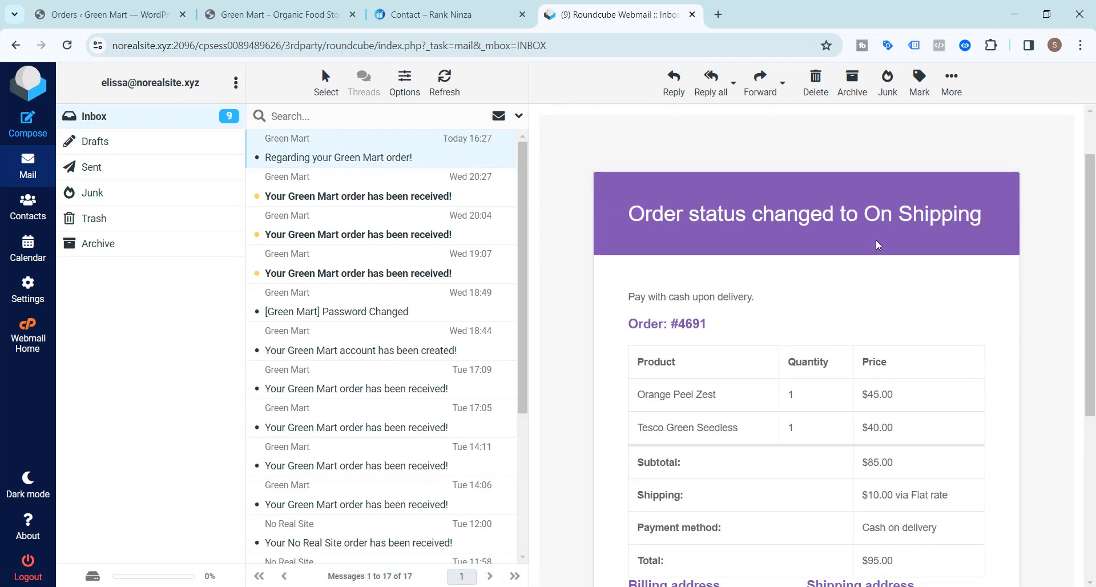
scroll(878, 245, "down", 4)
scroll(879, 245, "up", 5)
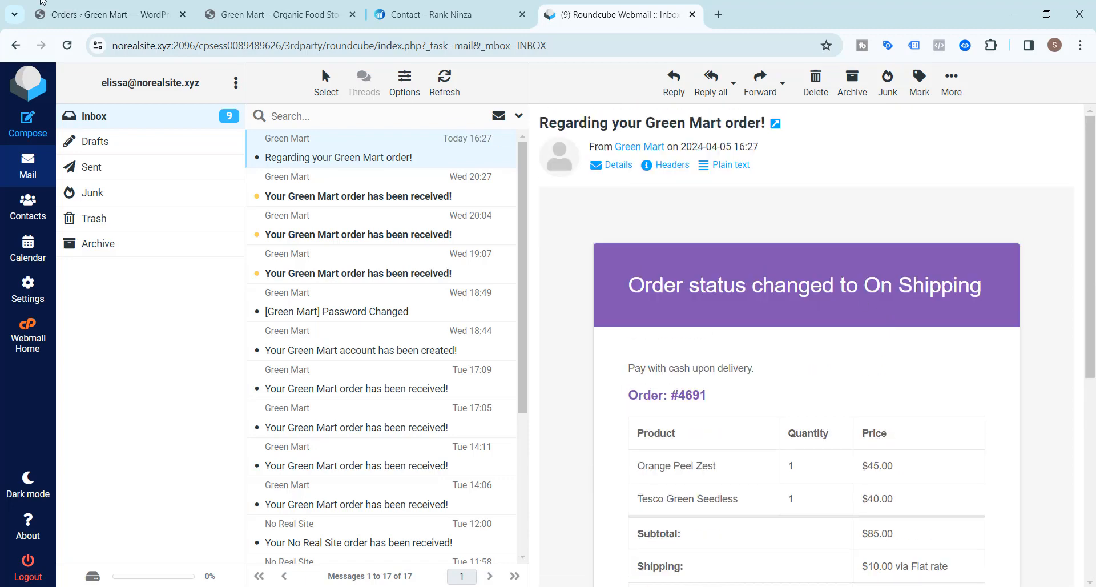
left_click(42, 3)
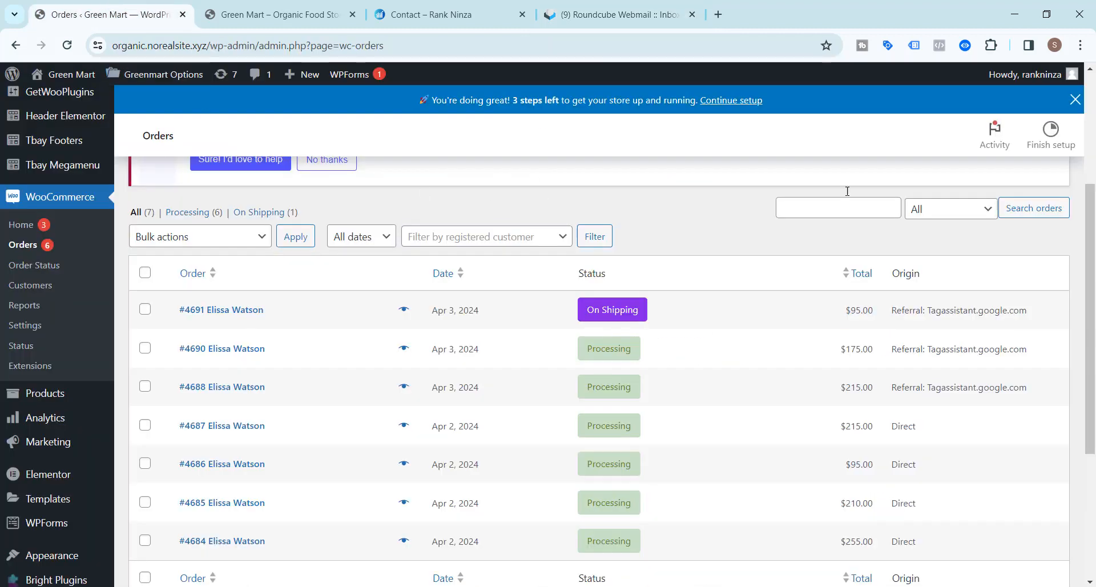
scroll(500, 212, "down", 4)
scroll(496, 338, "up", 3)
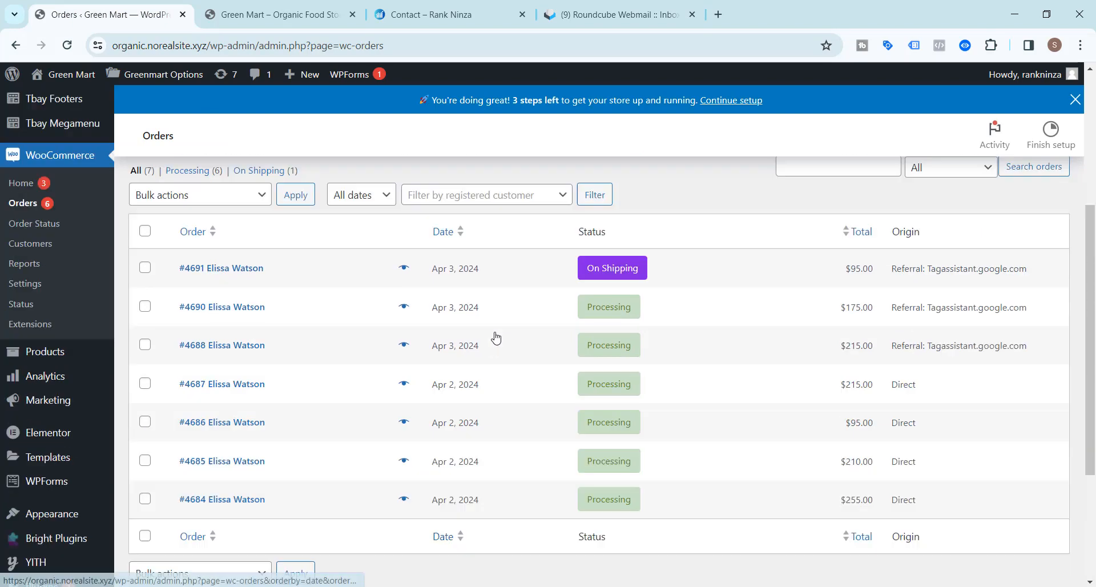
scroll(496, 338, "up", 4)
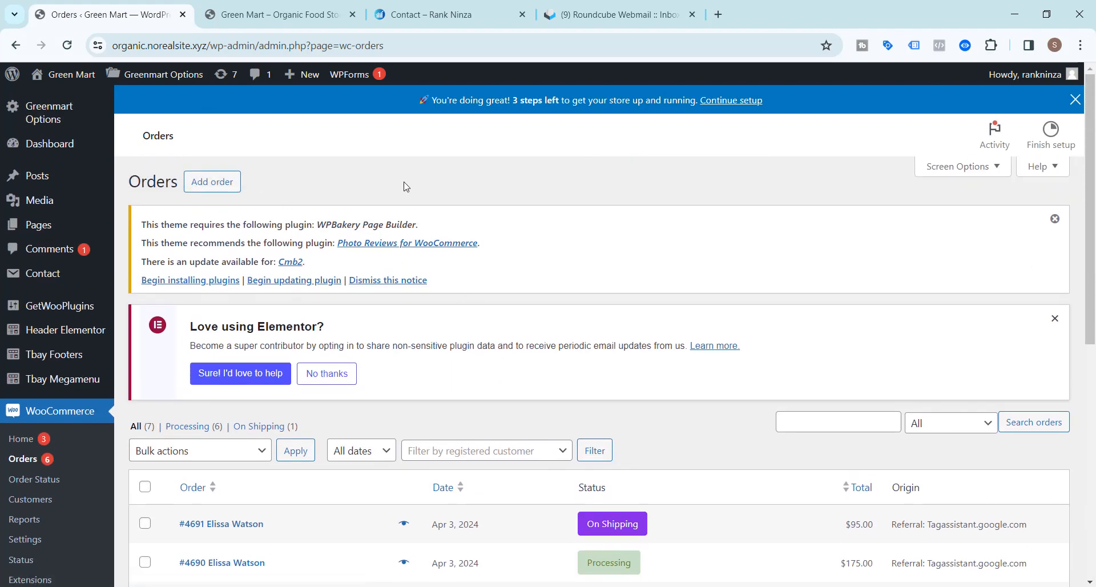